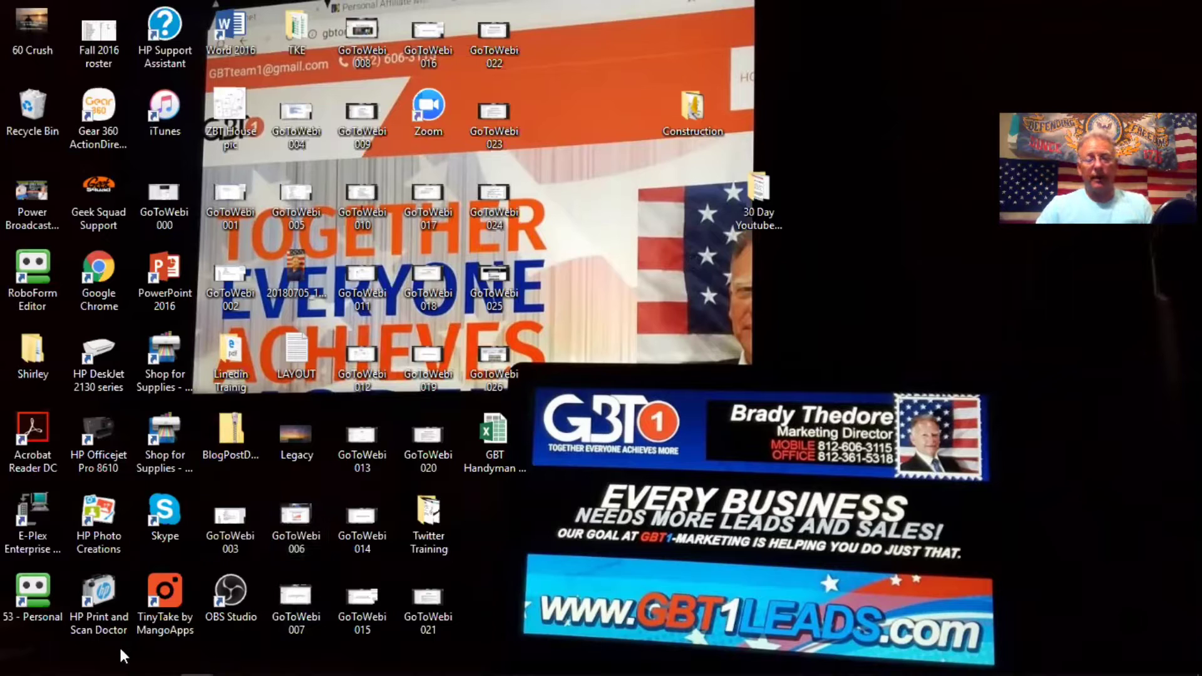
Open TinyTake from the installed programs and bring its main window into view
{"action": "mouse_move", "coordinate": [106, 669]}
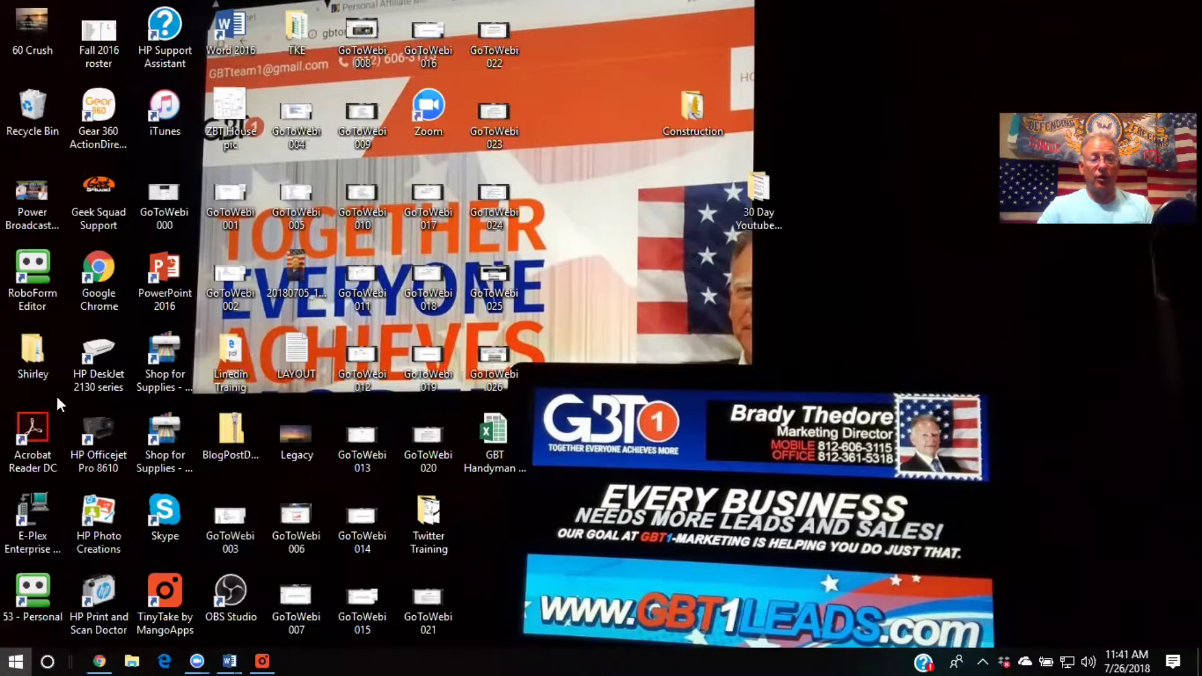
{"action": "key", "text": "super"}
{"action": "scroll", "coordinate": [96, 424], "scroll_direction": "down", "scroll_amount": 15}
{"action": "scroll", "coordinate": [110, 427], "scroll_direction": "down", "scroll_amount": 10}
{"action": "scroll", "coordinate": [110, 428], "scroll_direction": "down", "scroll_amount": 6}
{"action": "scroll", "coordinate": [120, 460], "scroll_direction": "down", "scroll_amount": 2}
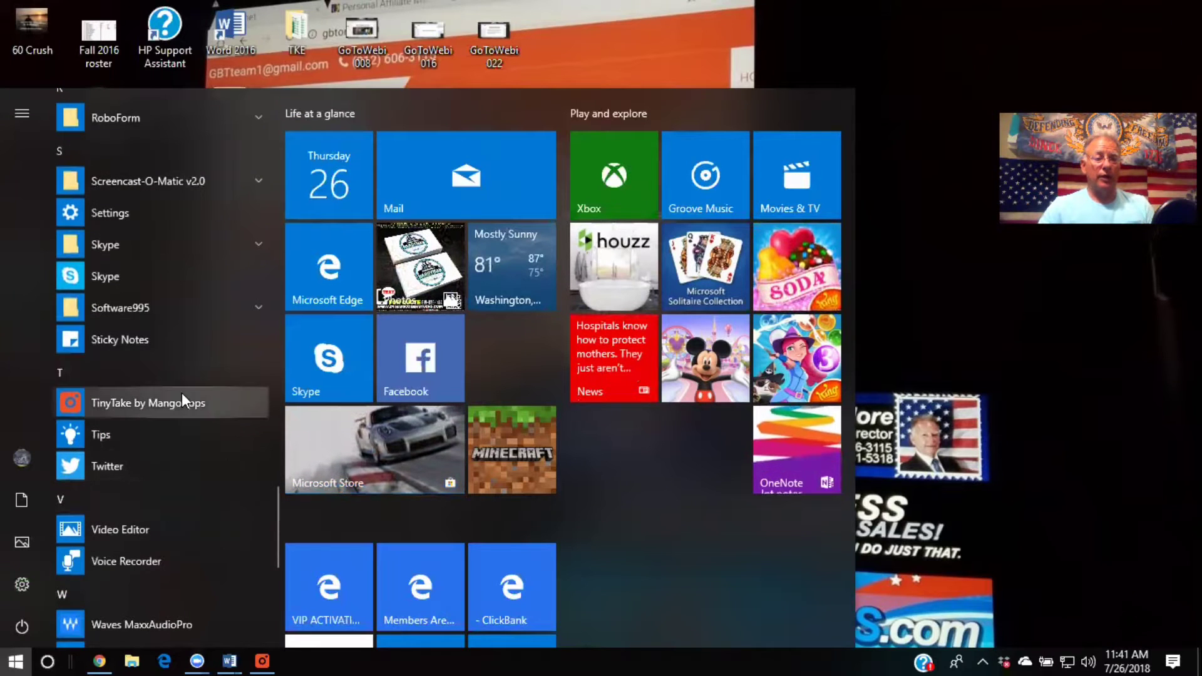
{"action": "left_click", "coordinate": [167, 401]}
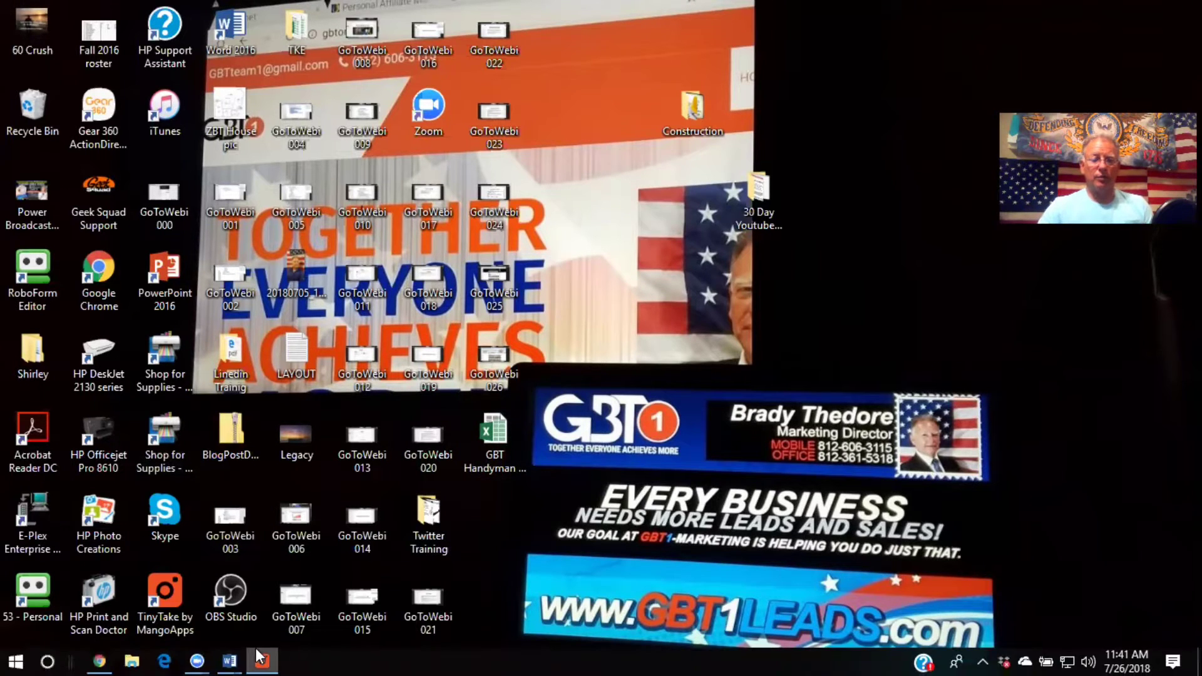
{"action": "left_click", "coordinate": [261, 659]}
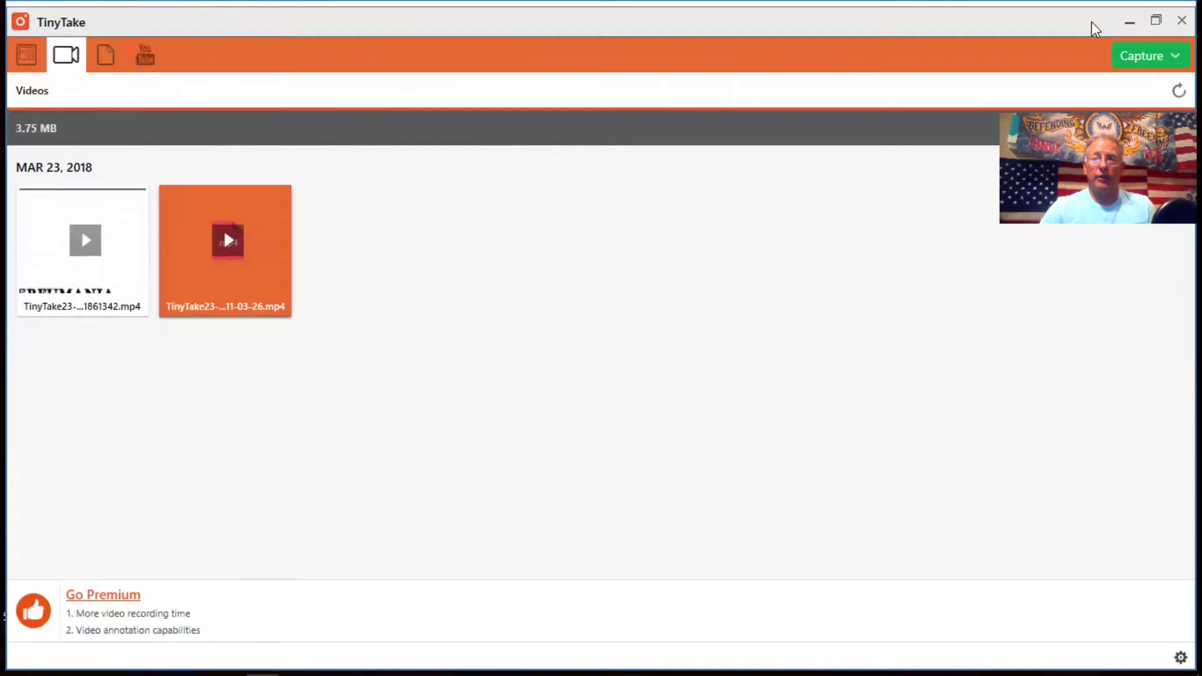
Minimize TinyTake and switch to Chrome to display the Facebook cover photo with the BT logo
{"action": "left_click", "coordinate": [1127, 20]}
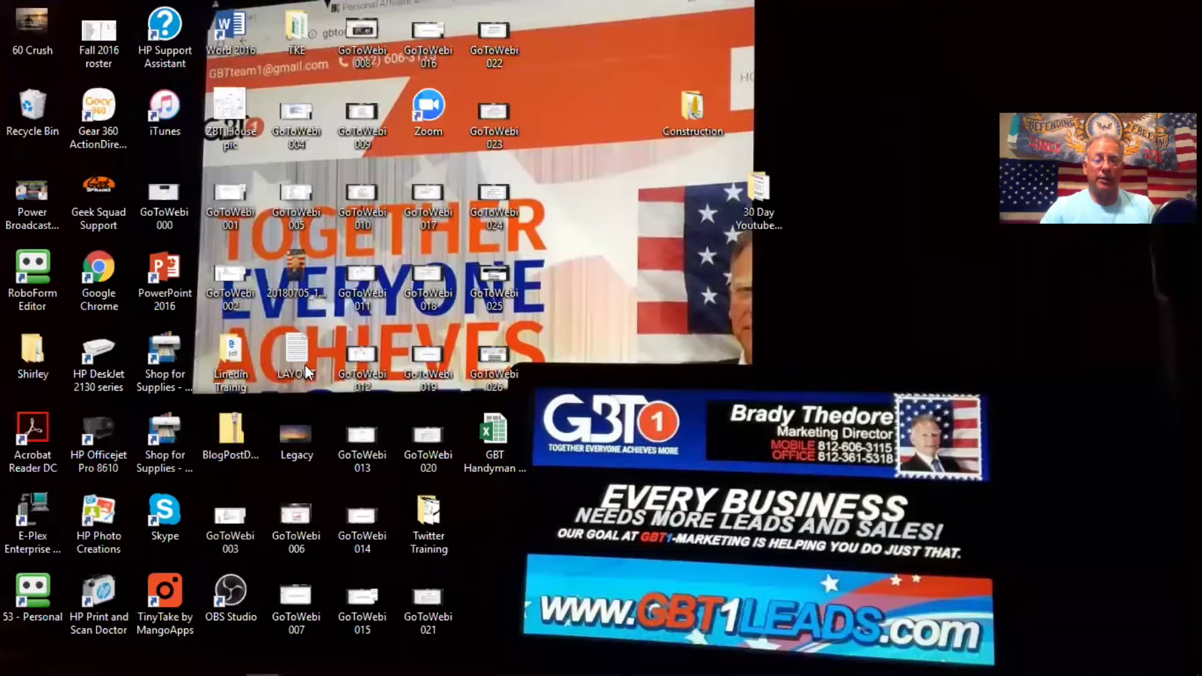
{"action": "left_click", "coordinate": [94, 654]}
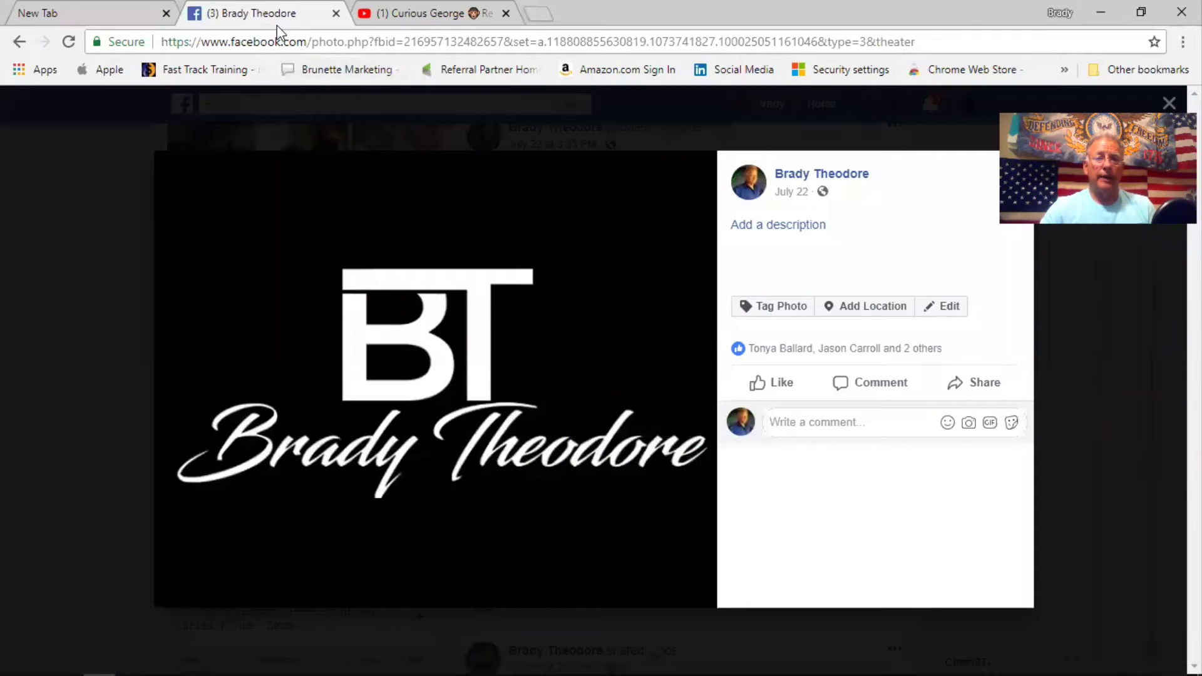
{"action": "mouse_move", "coordinate": [456, 255]}
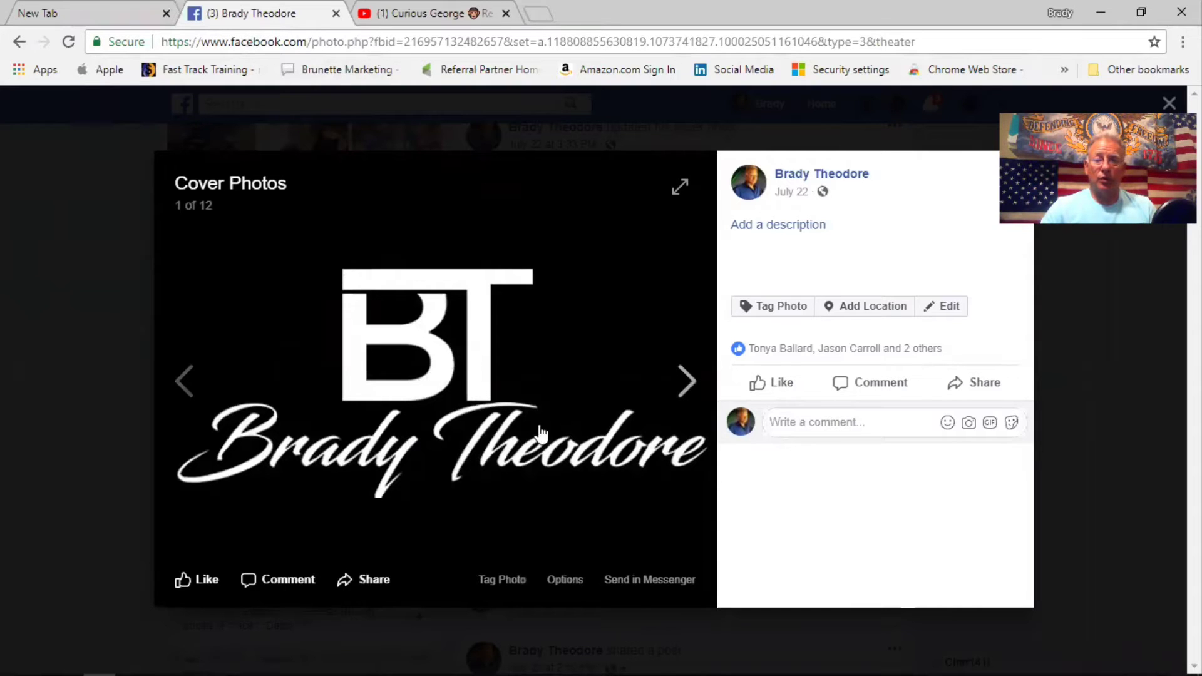
{"action": "mouse_move", "coordinate": [203, 647]}
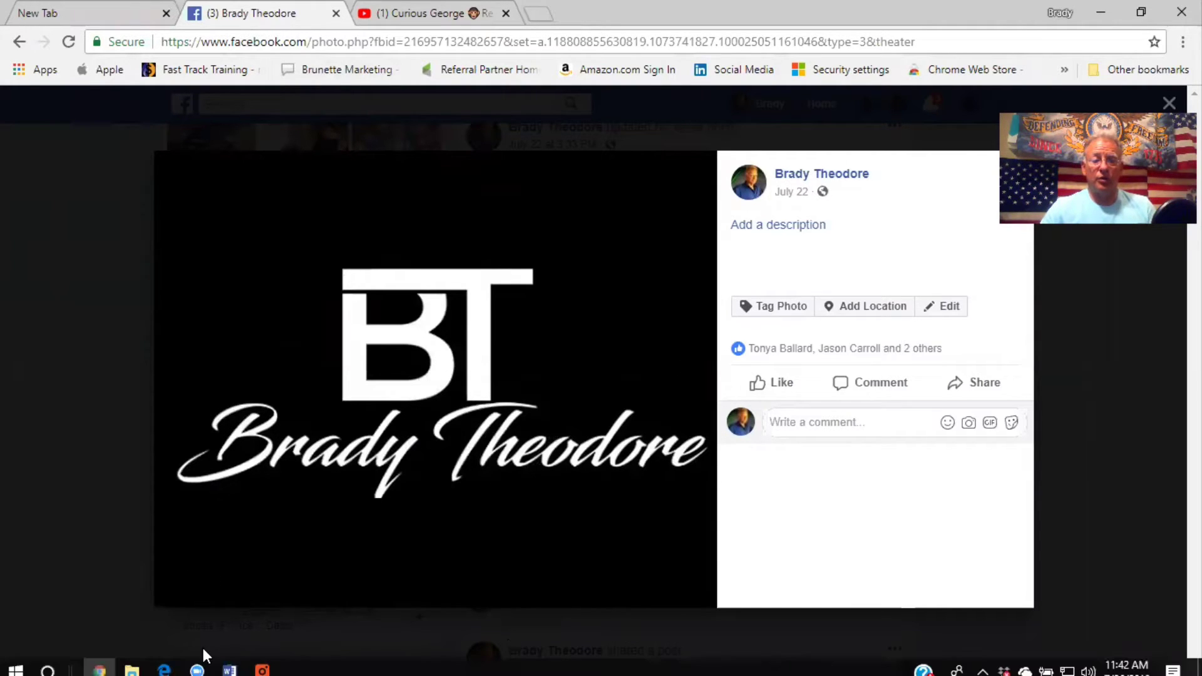
Switch to TinyTake and take a region screenshot about 610 pixels wide around the BT logo and the name below it
{"action": "left_click", "coordinate": [262, 668]}
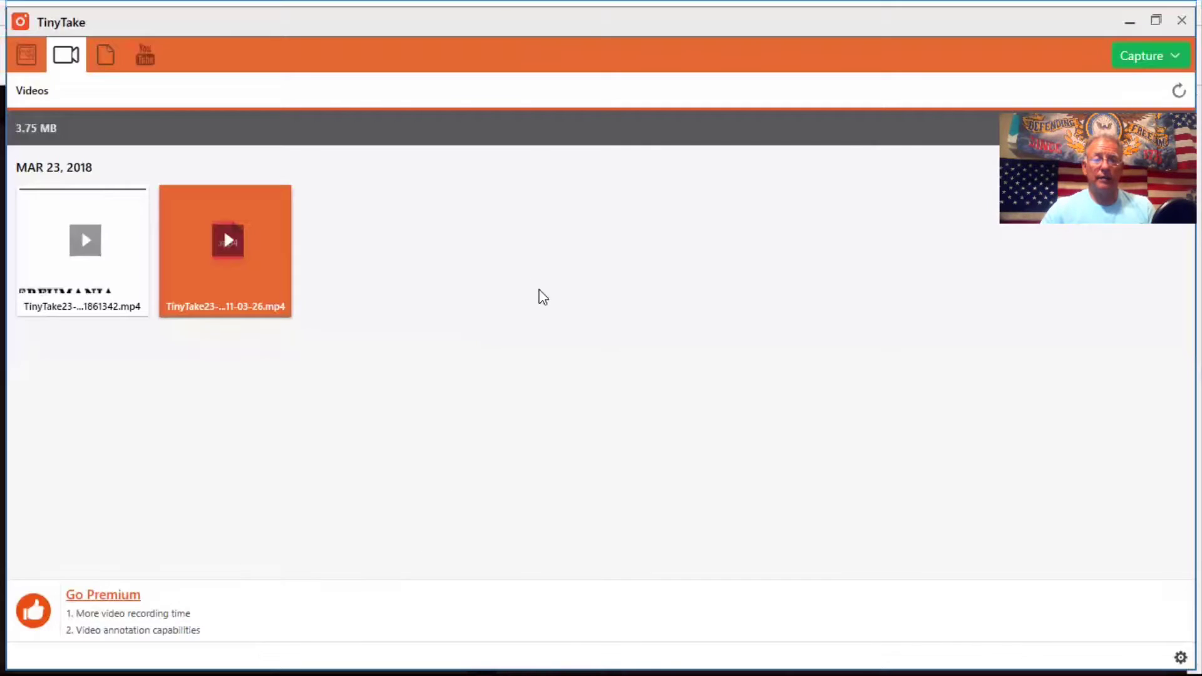
{"action": "left_click", "coordinate": [1156, 55]}
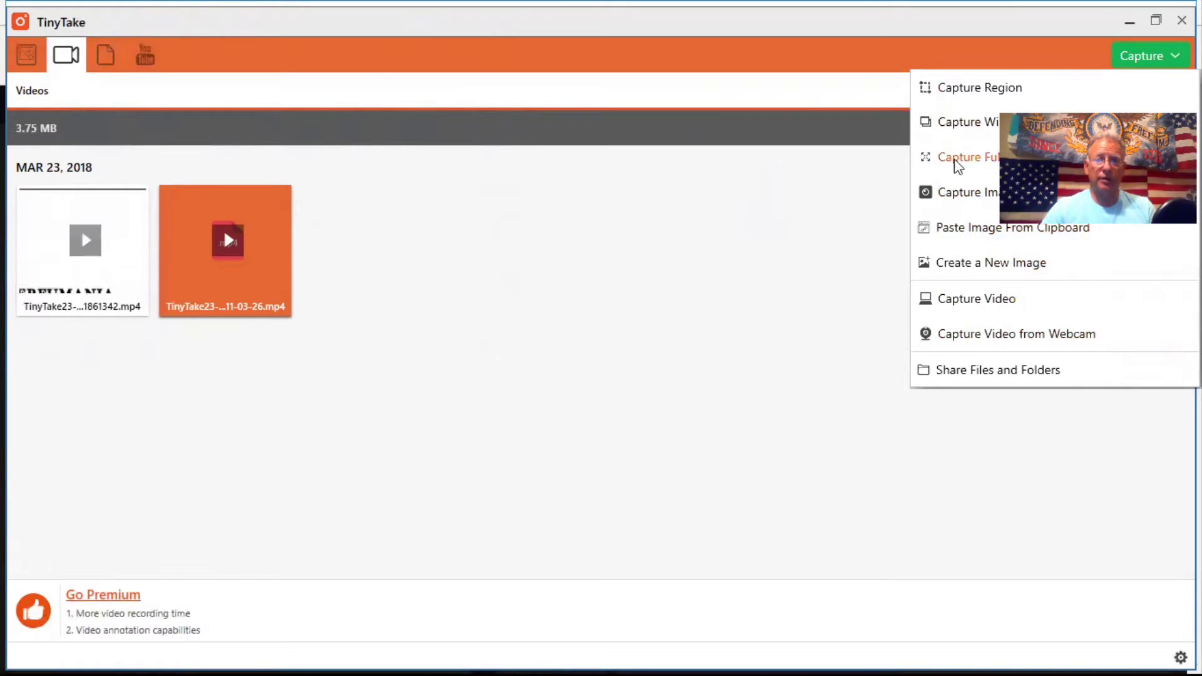
{"action": "left_click", "coordinate": [971, 87]}
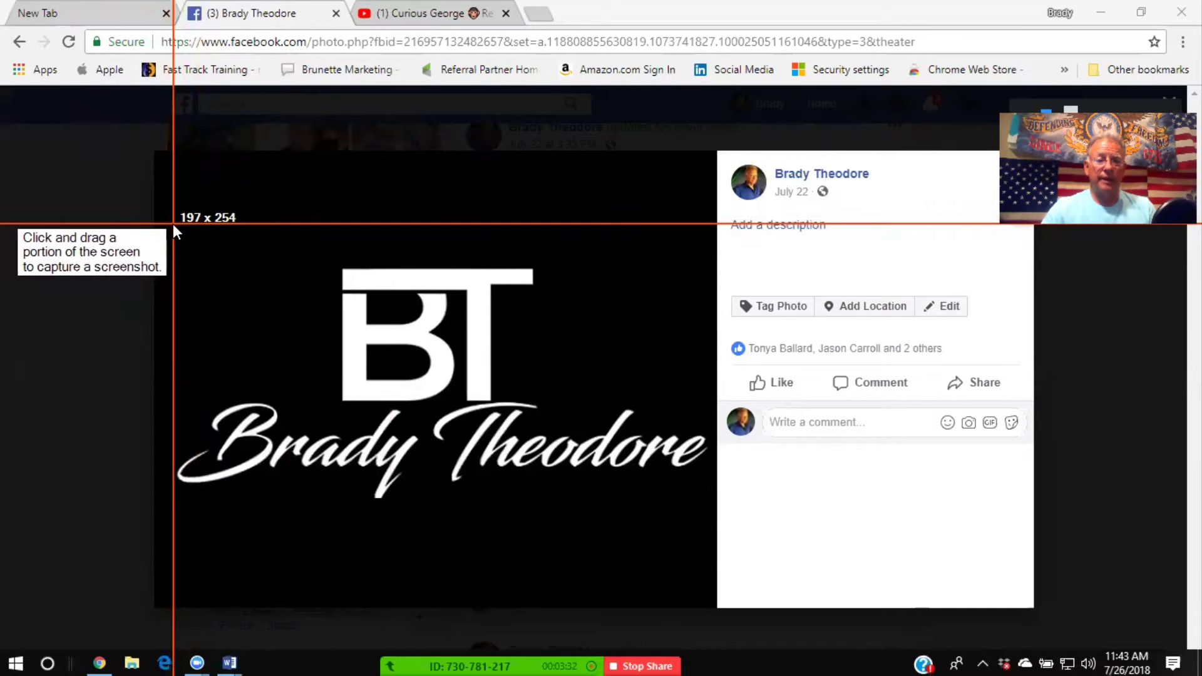
{"action": "left_click_drag", "start_coordinate": [173, 224], "coordinate": [712, 571]}
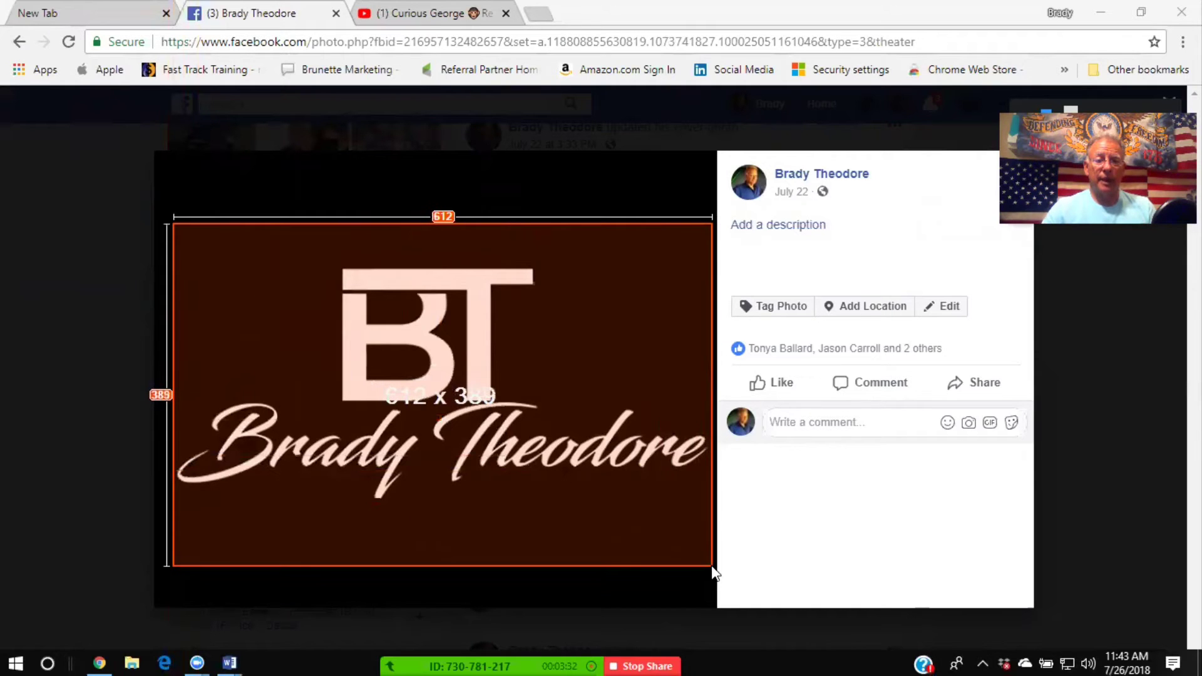
{"action": "left_click_drag", "start_coordinate": [714, 571], "coordinate": [706, 553]}
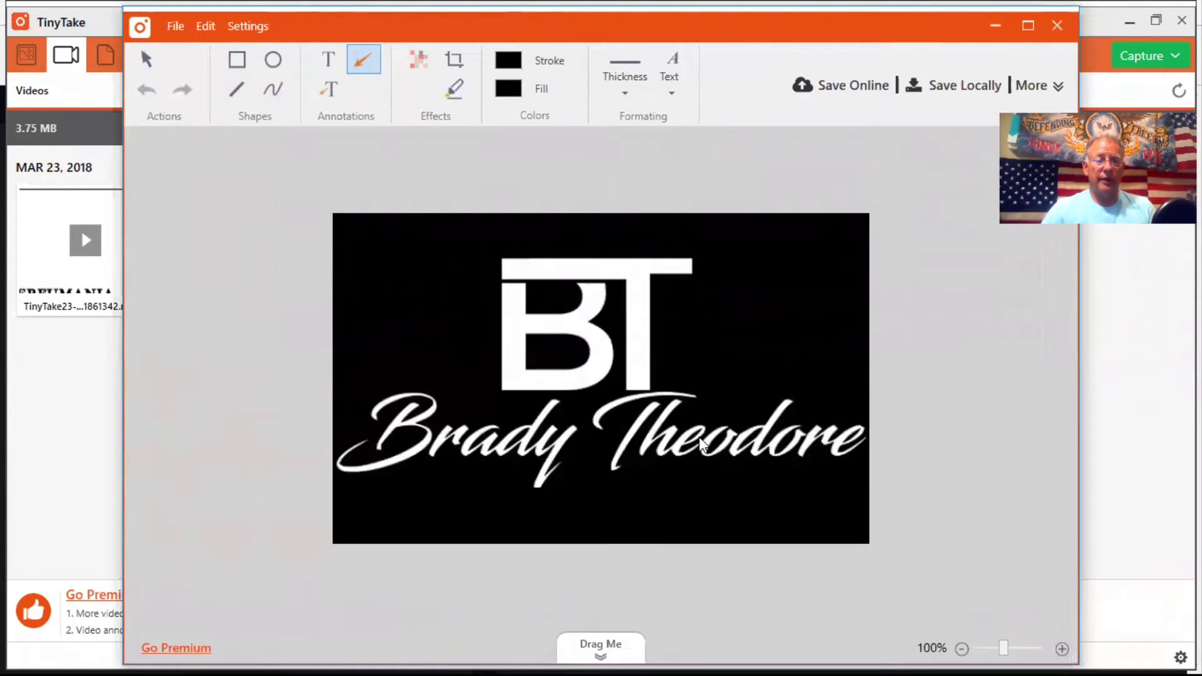
Save the logo screenshot locally as a PNG in Pictures, named BT plus the owner's first name, and close the image editor
{"action": "left_click", "coordinate": [176, 28]}
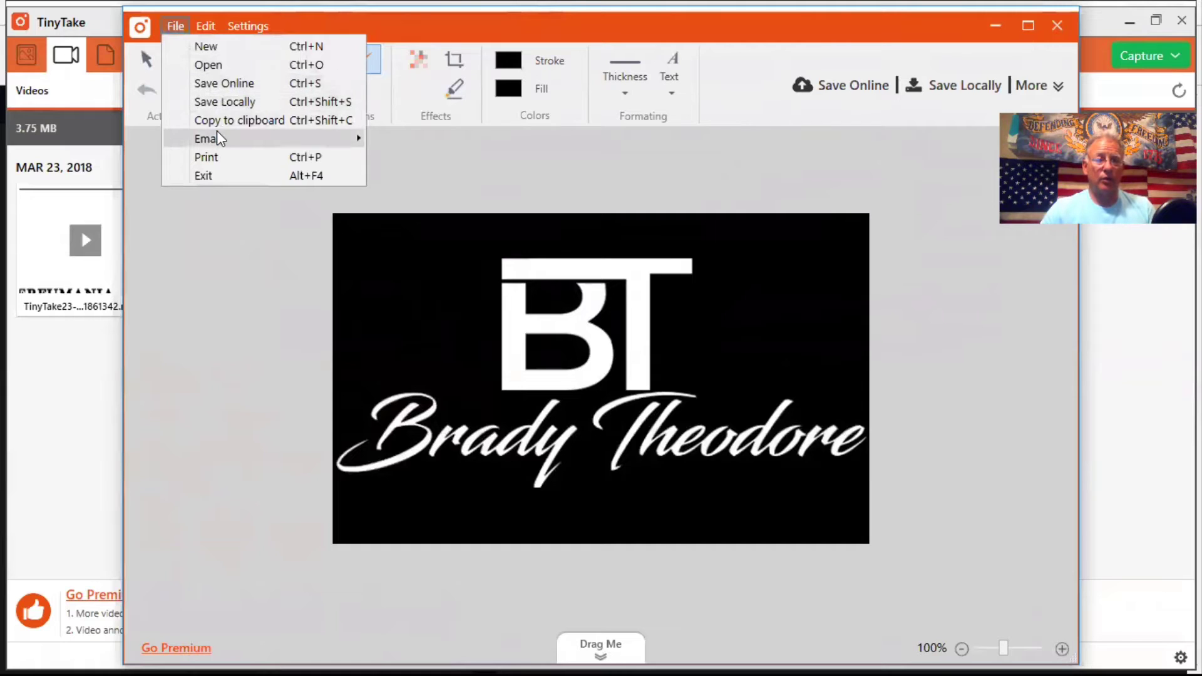
{"action": "left_click", "coordinate": [209, 99]}
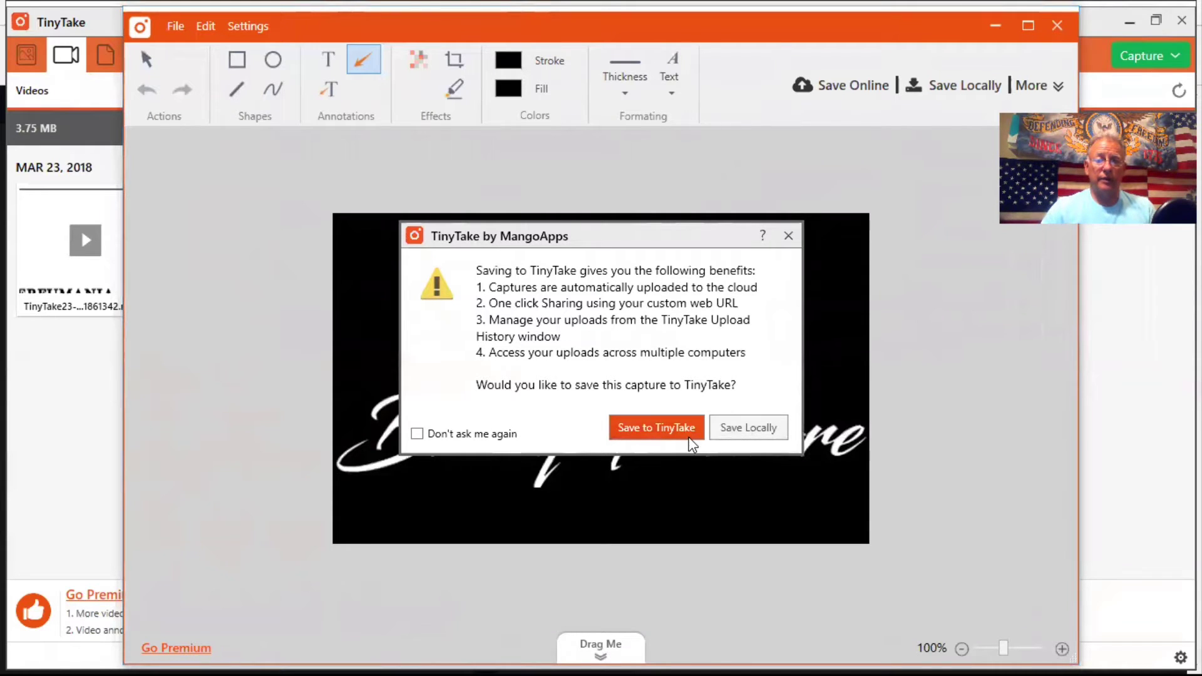
{"action": "left_click", "coordinate": [747, 430]}
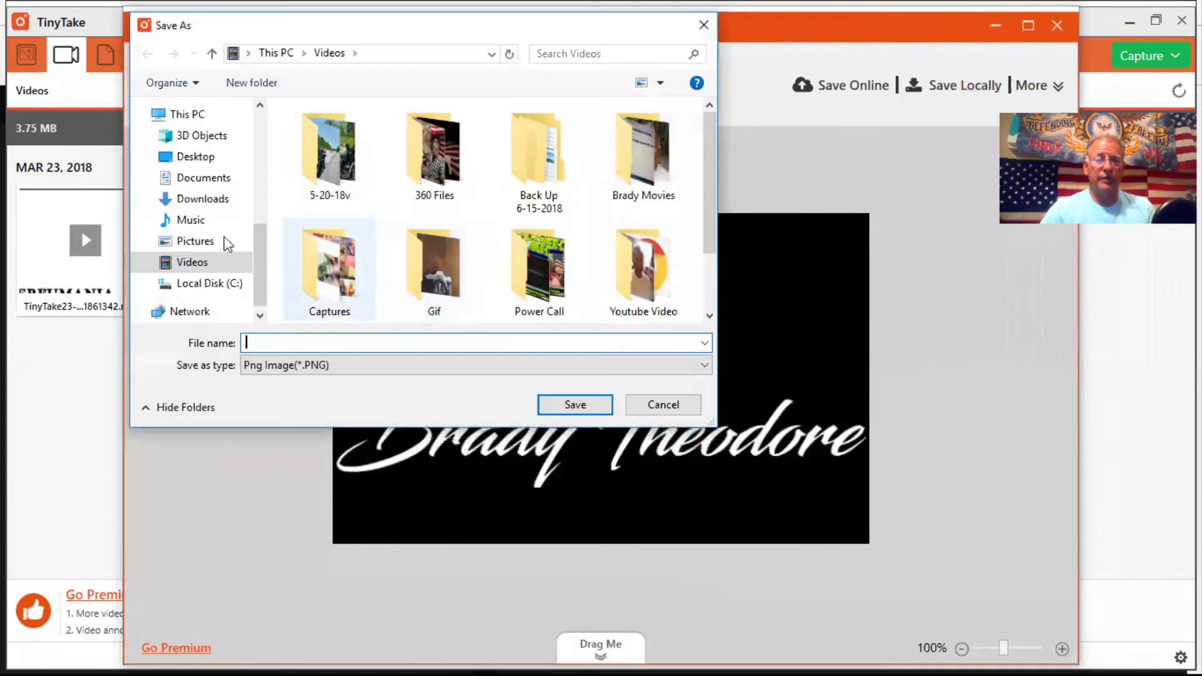
{"action": "left_click", "coordinate": [194, 242]}
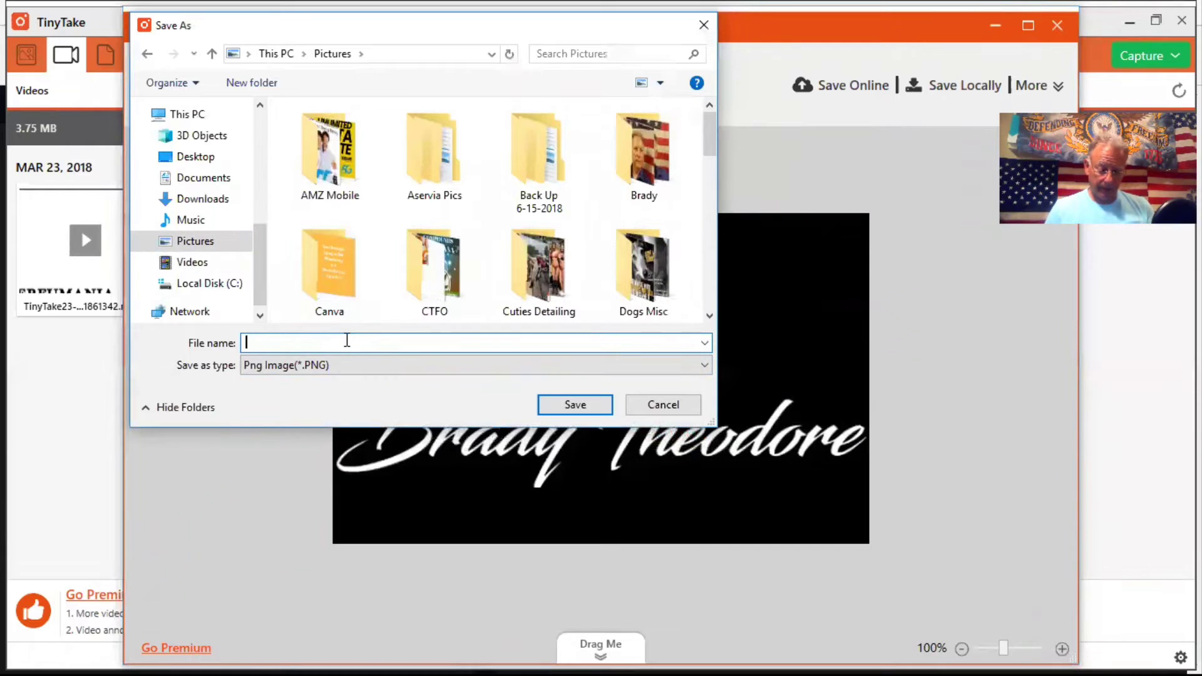
{"action": "type", "text": "BT B"}
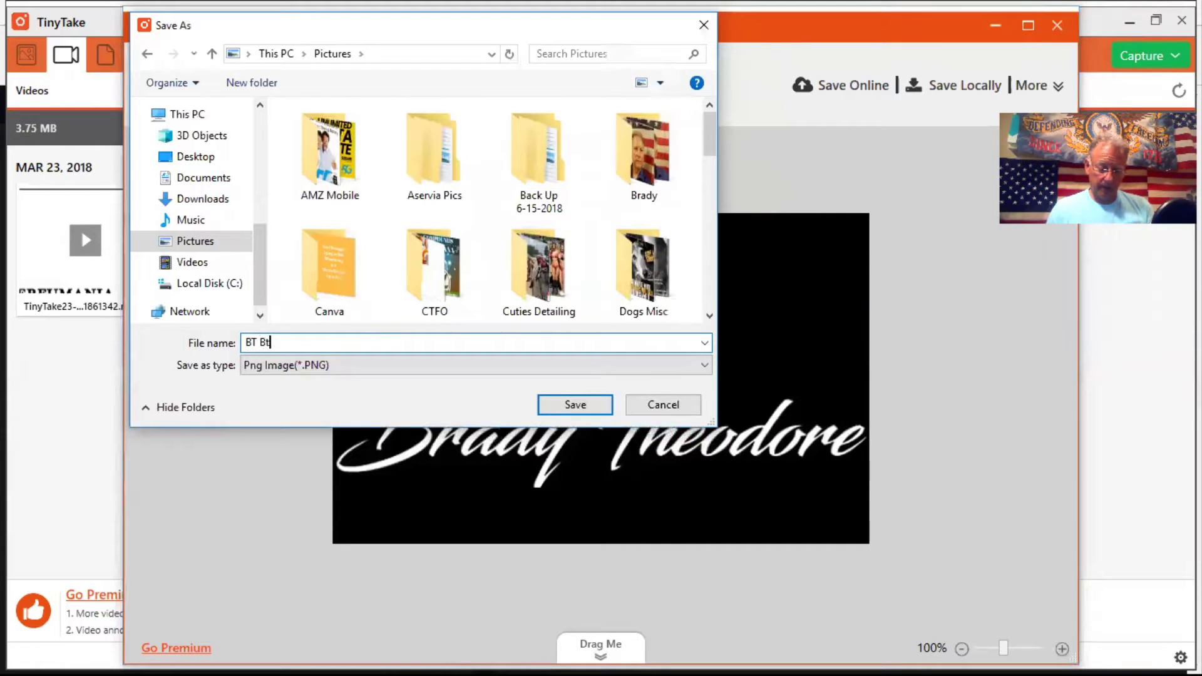
{"action": "type", "text": "rady"}
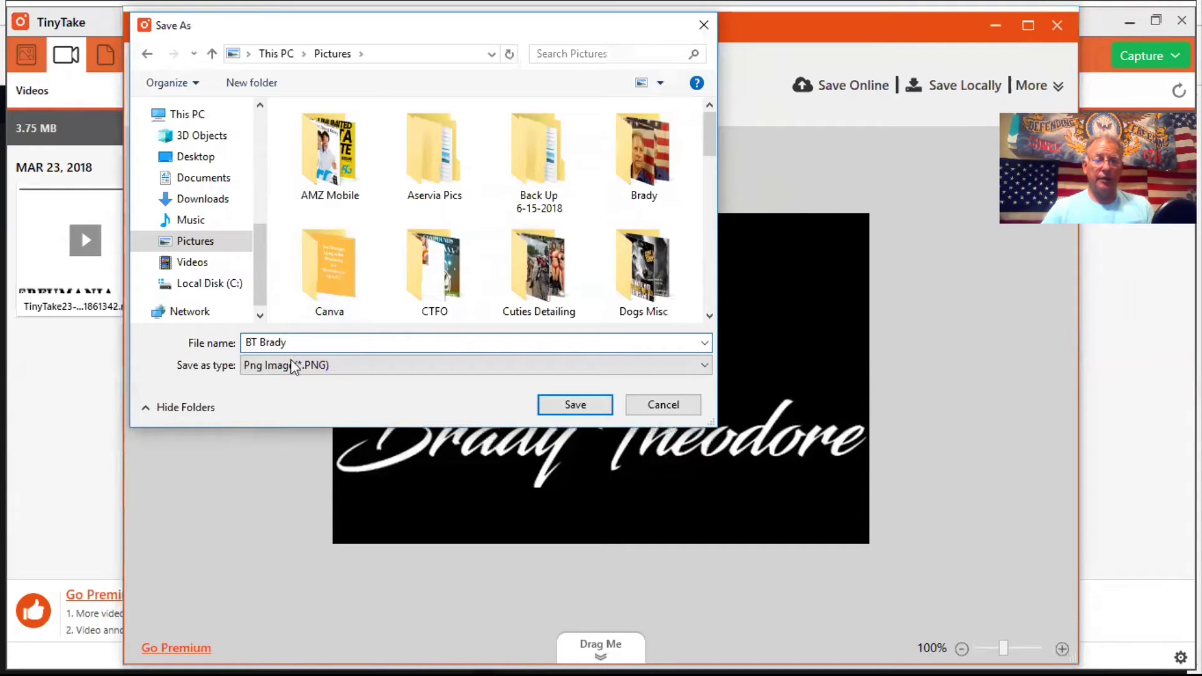
{"action": "left_click", "coordinate": [566, 406]}
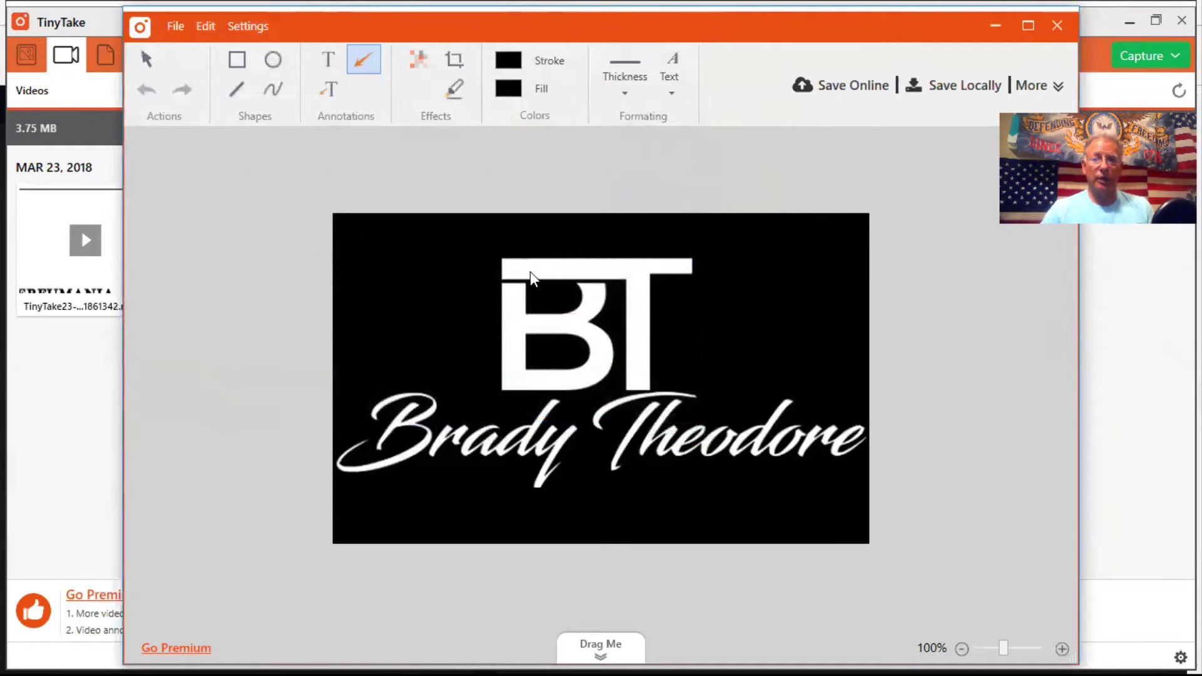
{"action": "left_click", "coordinate": [1058, 25]}
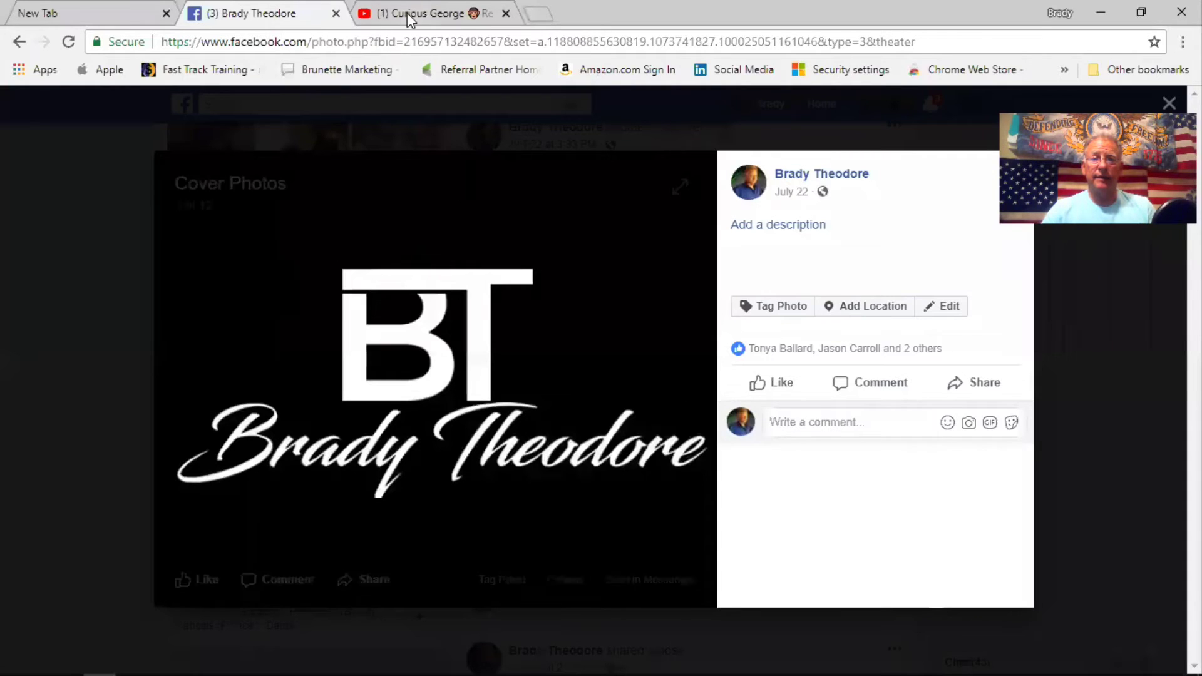
Show the Curious George YouTube video in Chrome and frame most of its picture as a TinyTake video capture region
{"action": "left_click", "coordinate": [408, 14]}
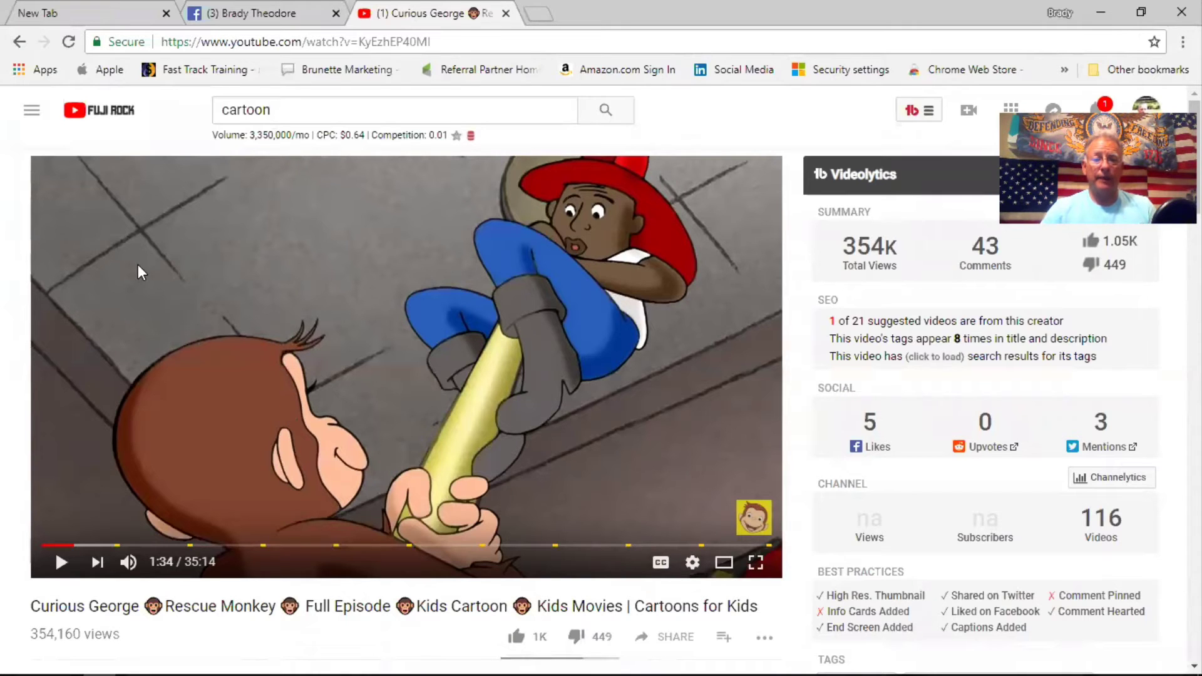
{"action": "mouse_move", "coordinate": [208, 651]}
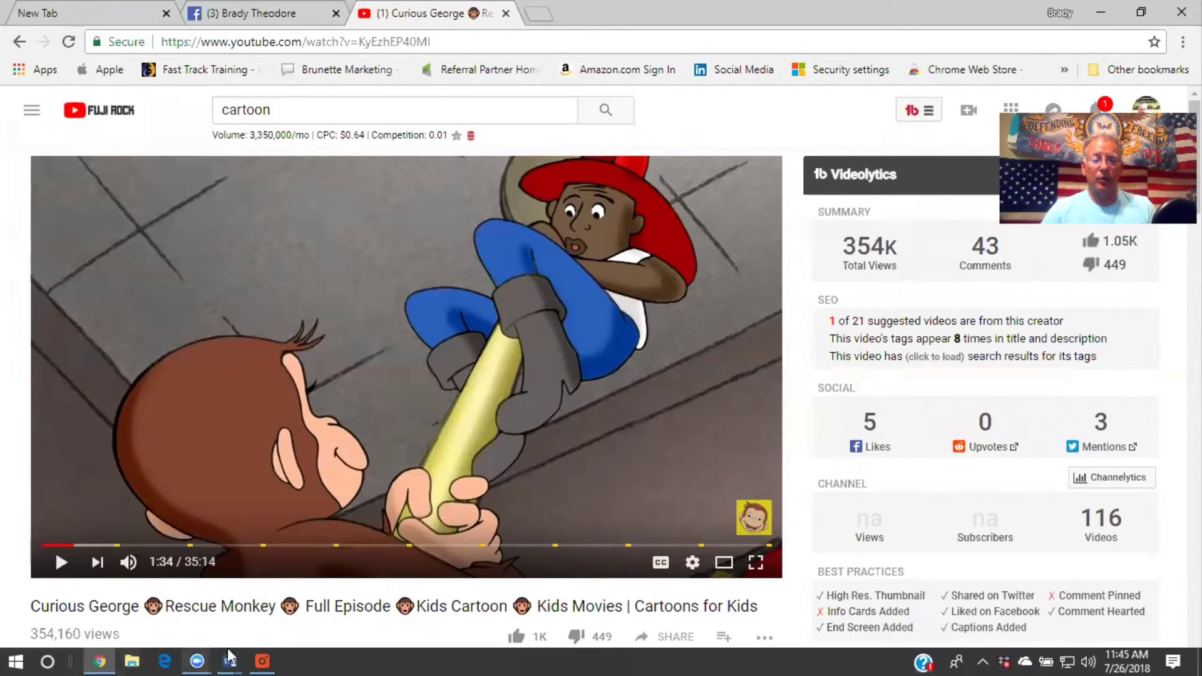
{"action": "left_click", "coordinate": [260, 658]}
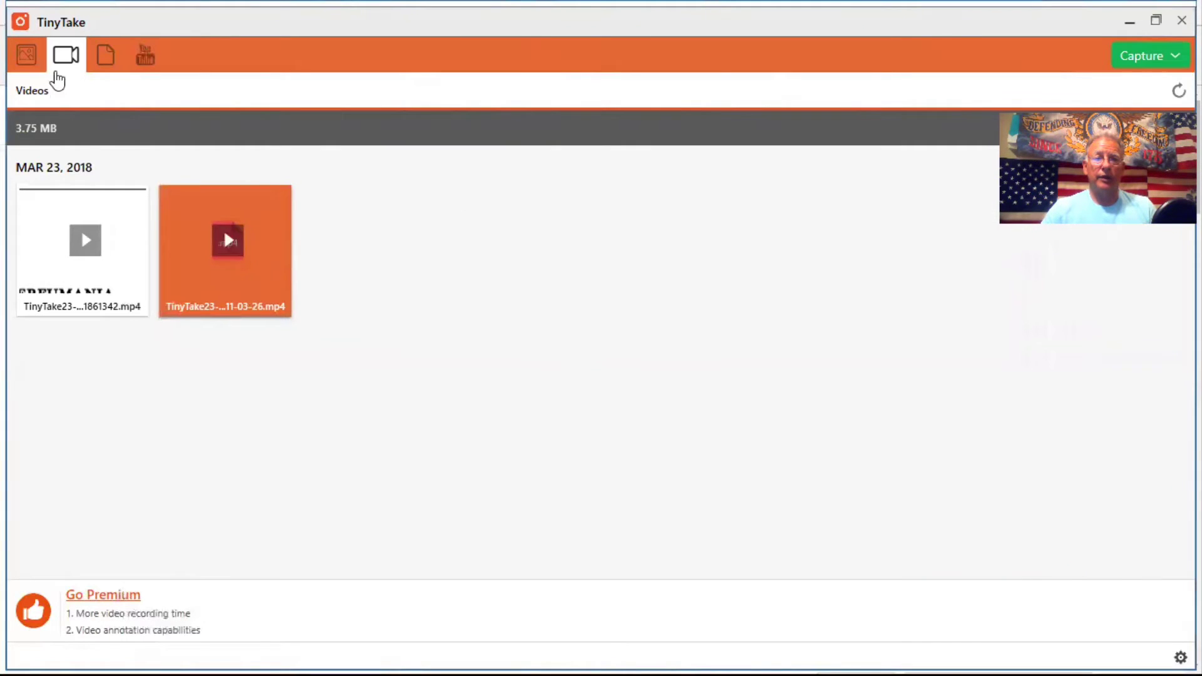
{"action": "left_click", "coordinate": [1143, 50]}
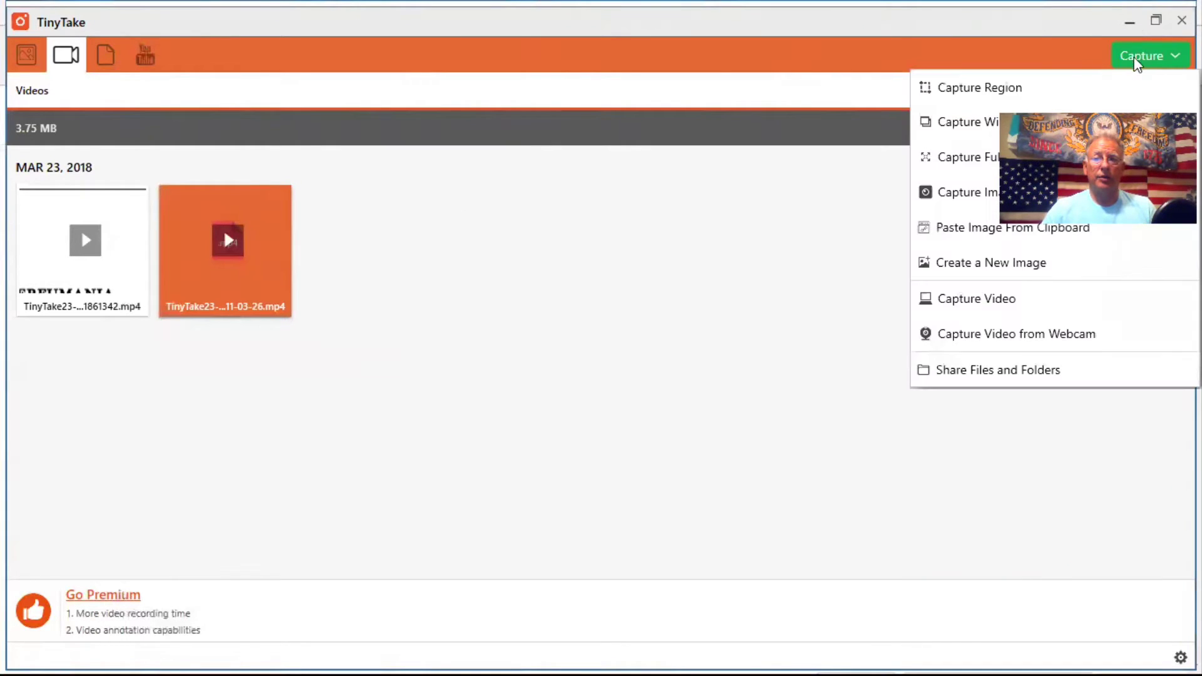
{"action": "left_click", "coordinate": [965, 302]}
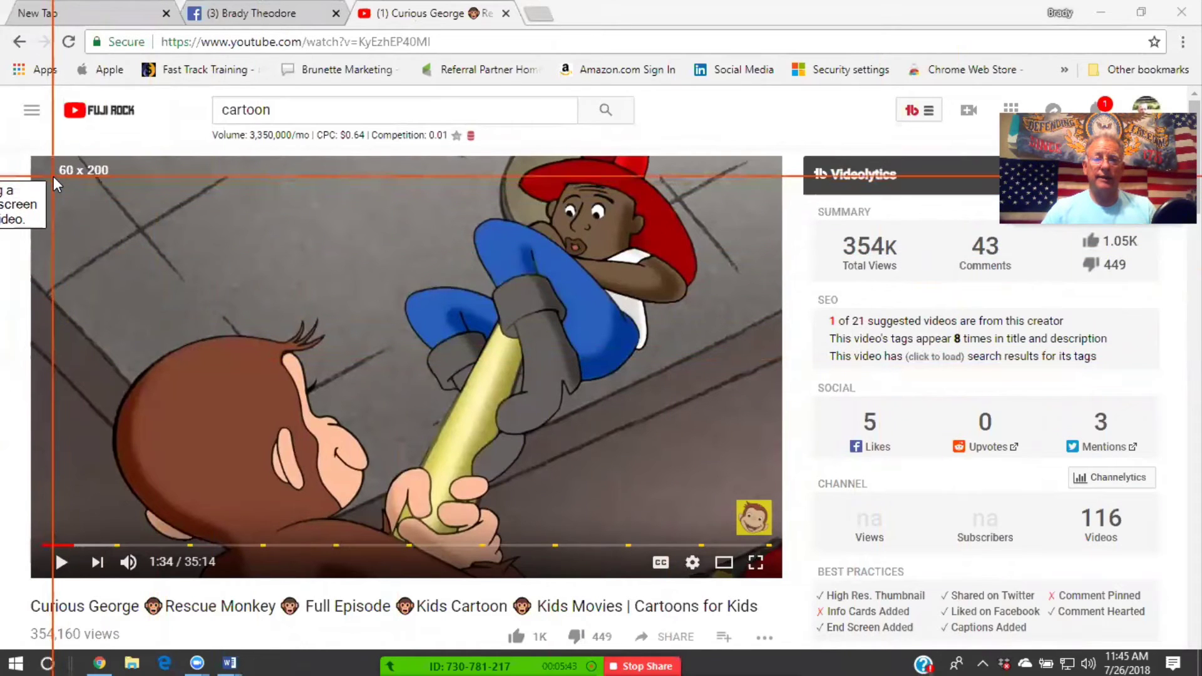
{"action": "key", "text": "Escape"}
{"action": "left_click_drag", "start_coordinate": [50, 196], "coordinate": [718, 520]}
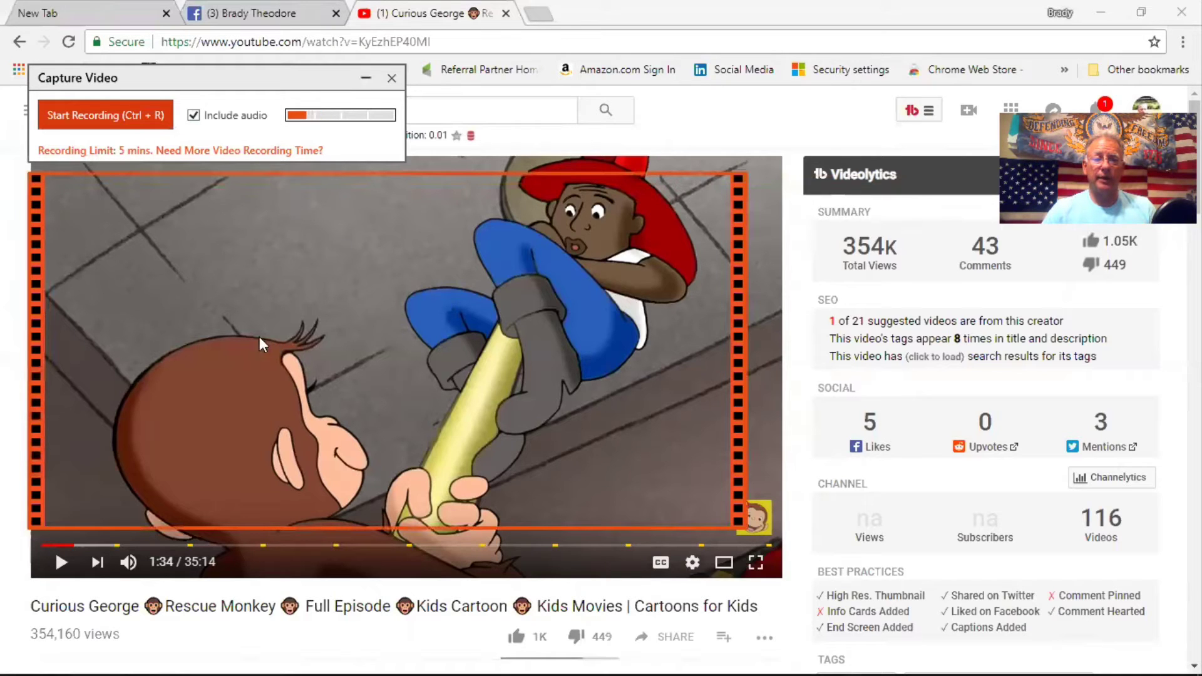
Record the framed region with audio while briefly playing the YouTube video, finish the recording and play it back
{"action": "left_click", "coordinate": [84, 114]}
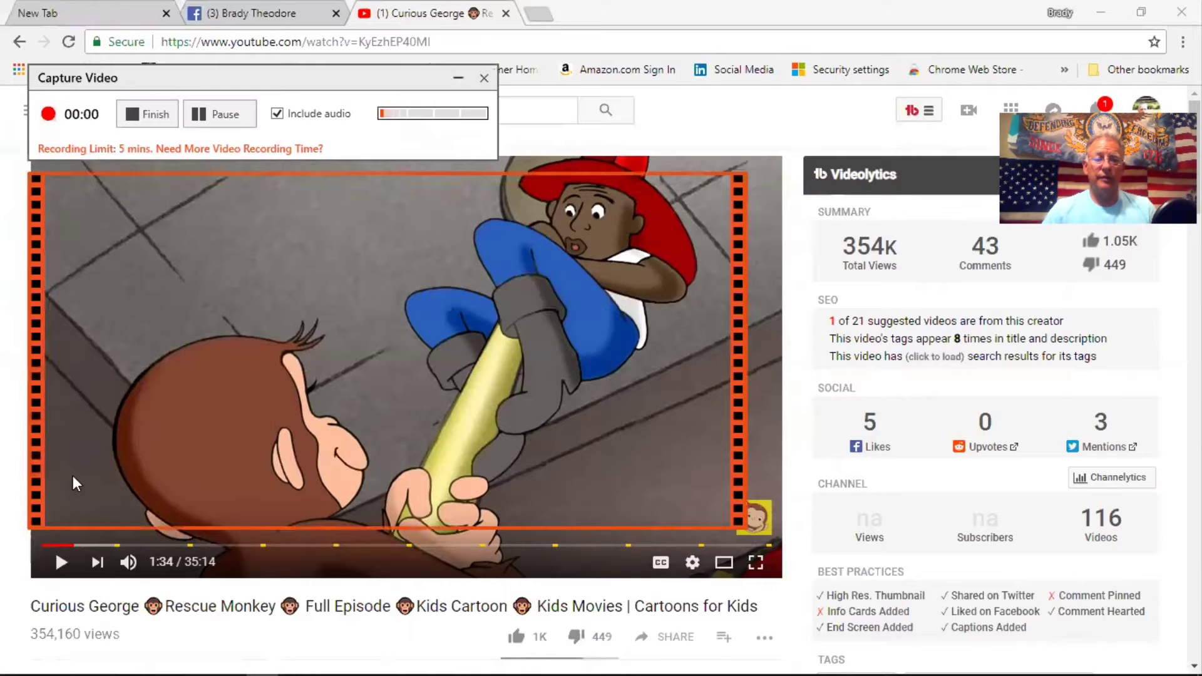
{"action": "left_click", "coordinate": [60, 562]}
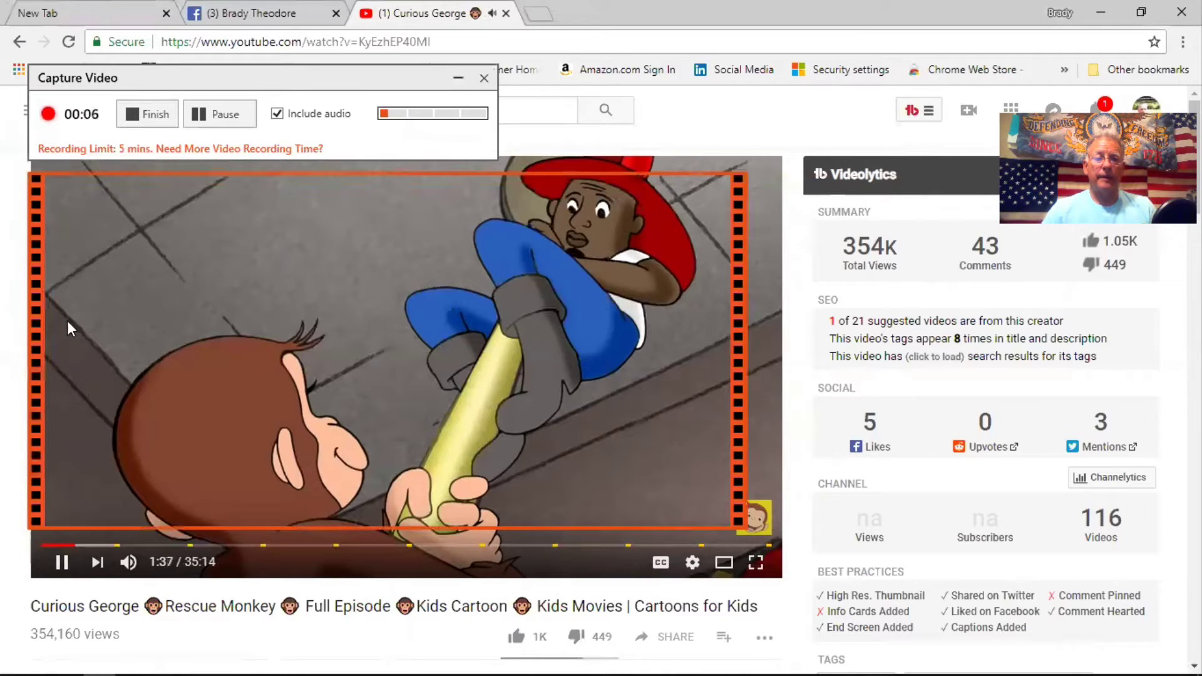
{"action": "left_click", "coordinate": [62, 564]}
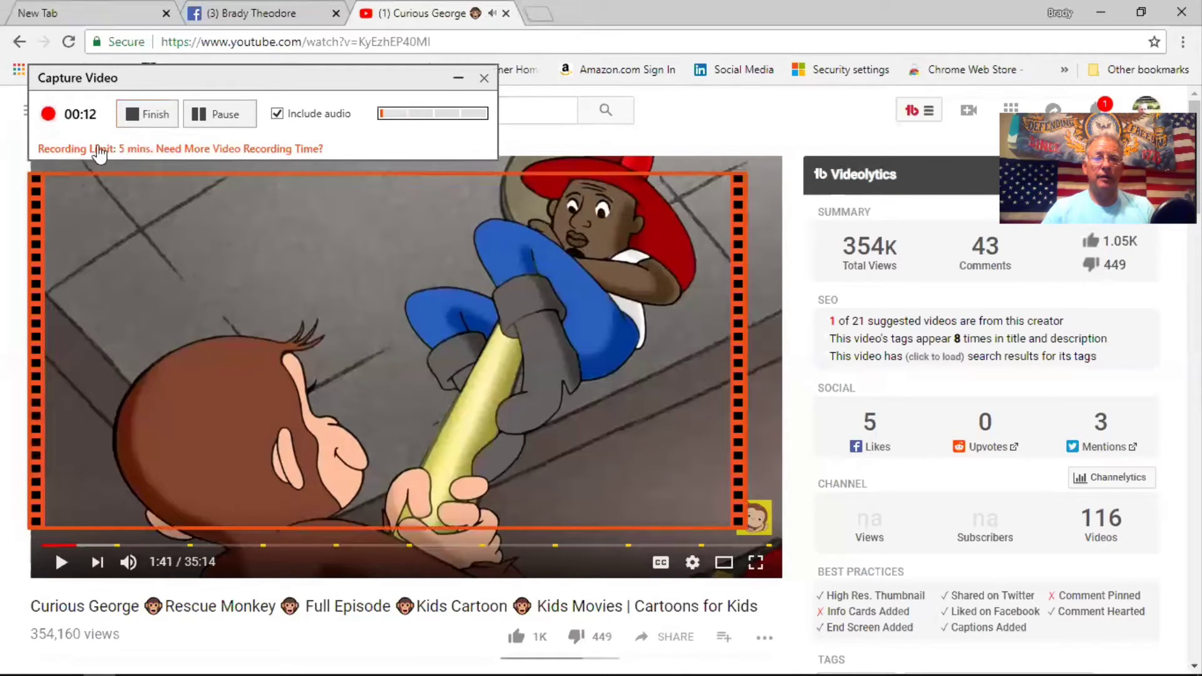
{"action": "left_click", "coordinate": [155, 116]}
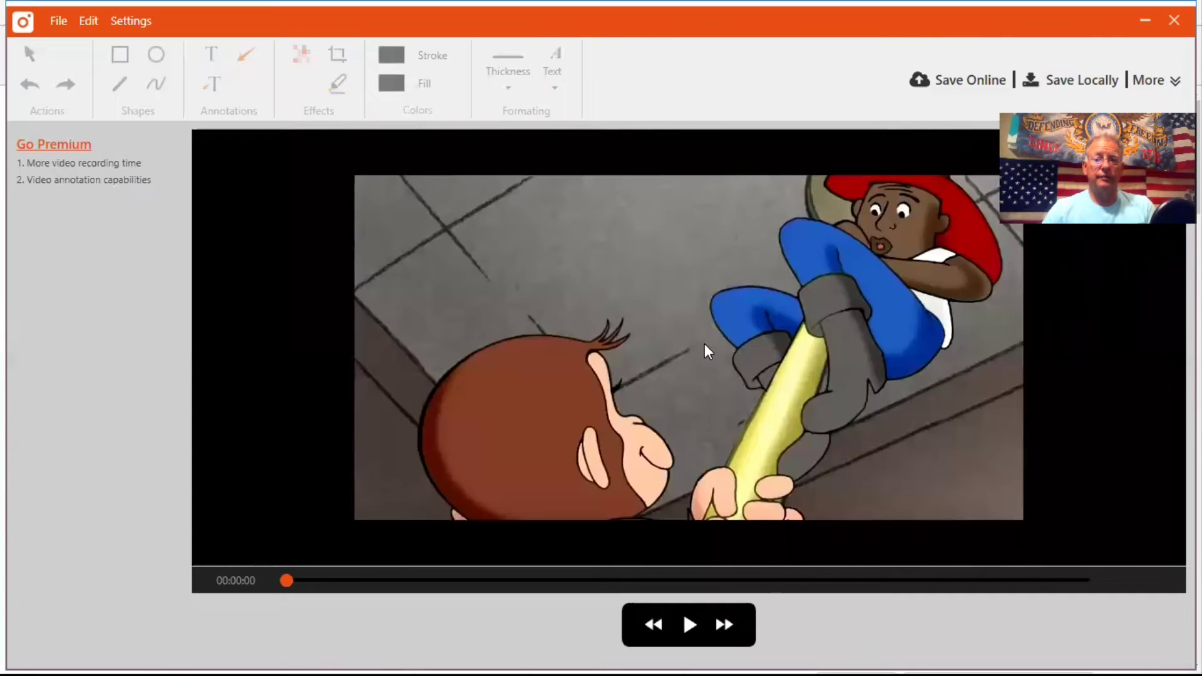
{"action": "left_click", "coordinate": [682, 623]}
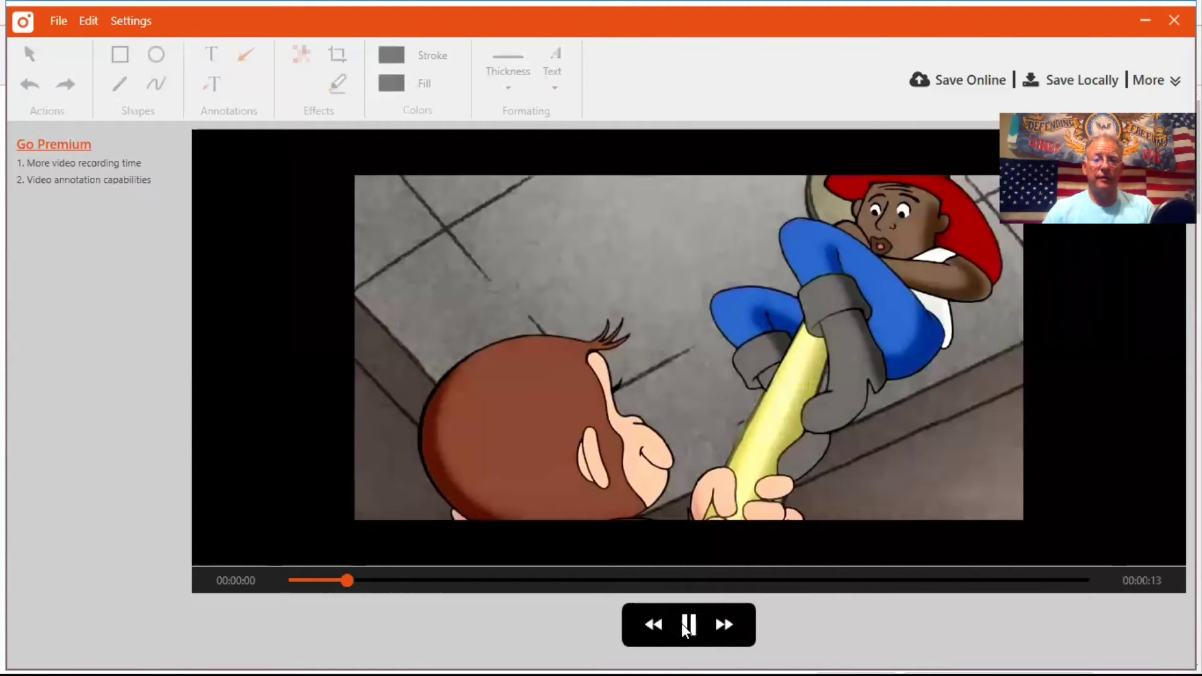
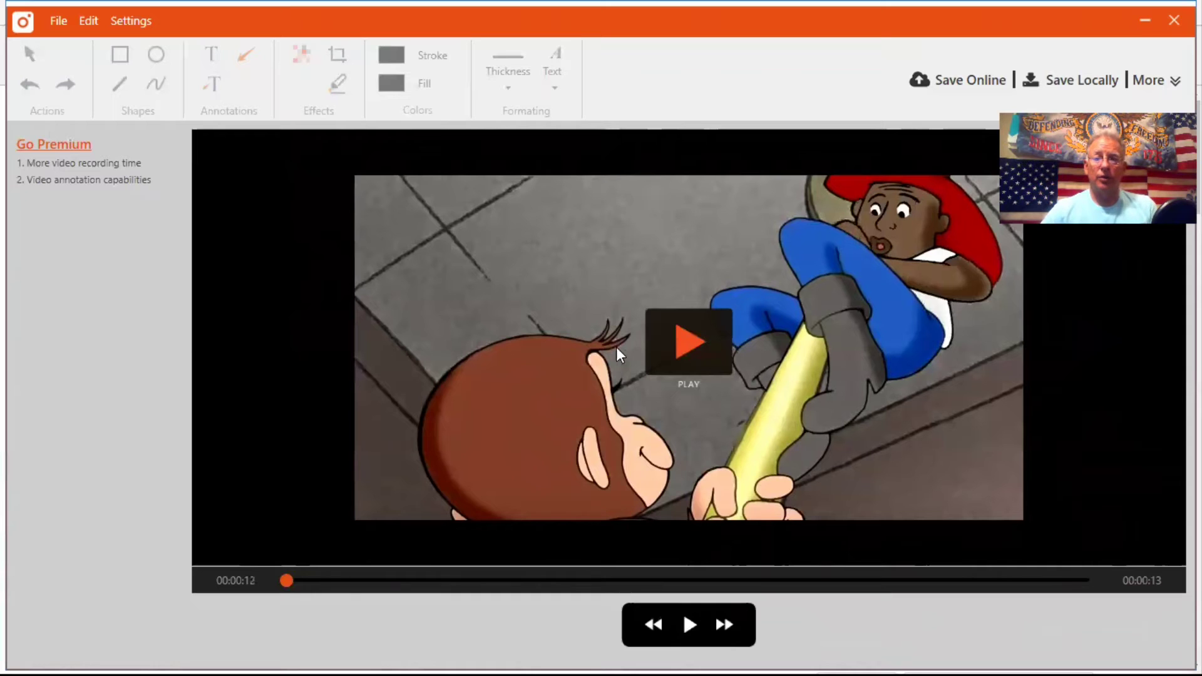
Save the recorded clip locally in the Videos folder under the file name George, and close the video editor
{"action": "left_click", "coordinate": [53, 15]}
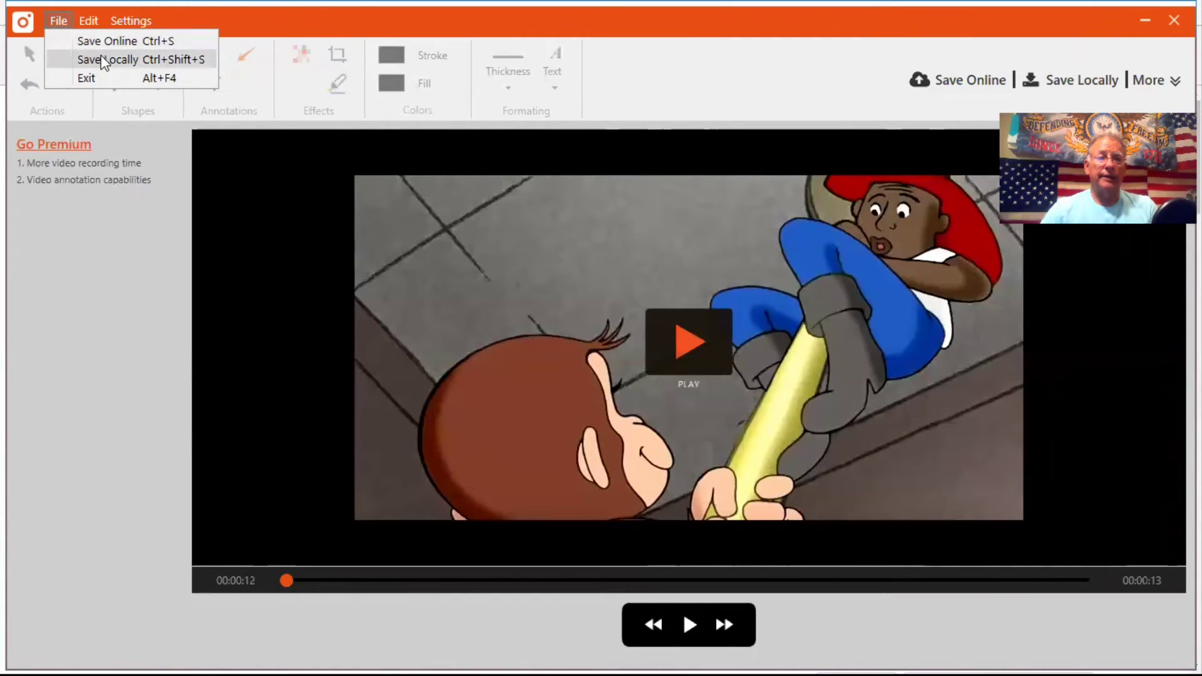
{"action": "left_click", "coordinate": [133, 61]}
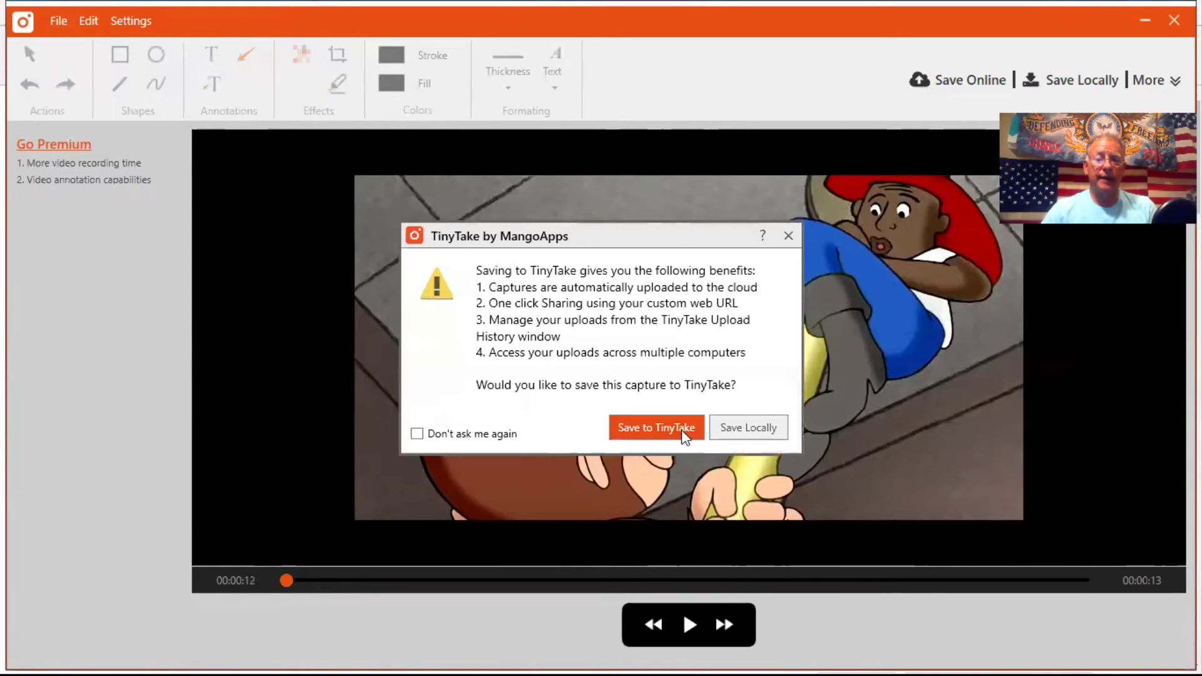
{"action": "left_click", "coordinate": [745, 428]}
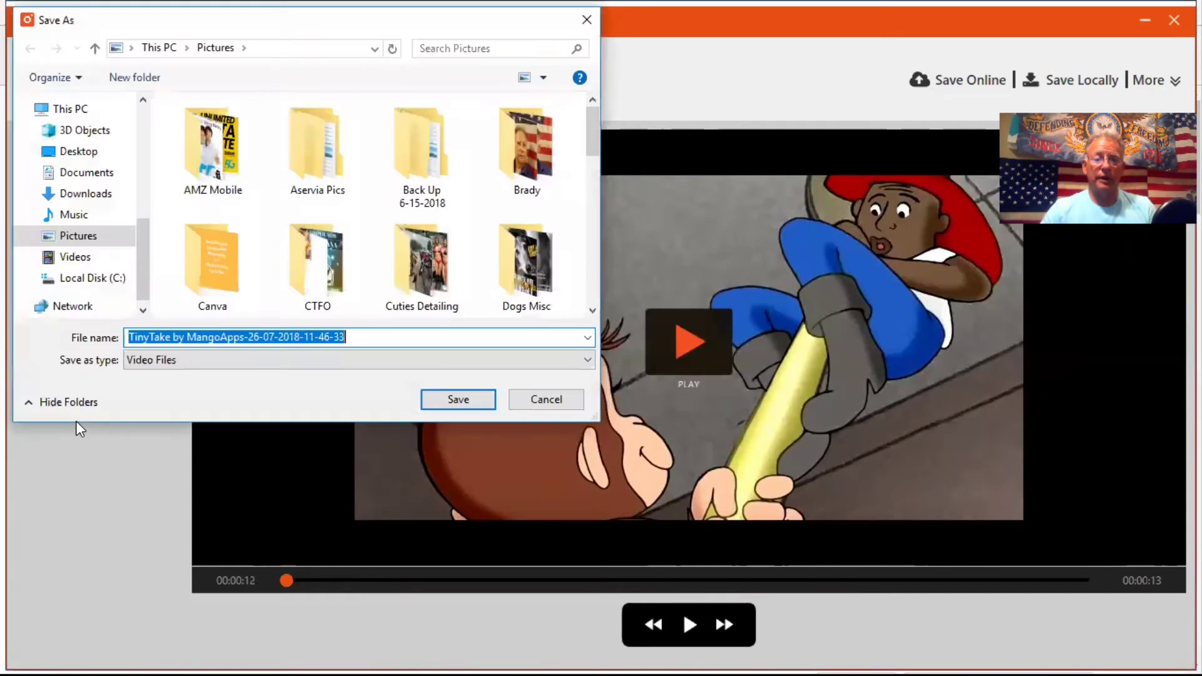
{"action": "left_click", "coordinate": [83, 258]}
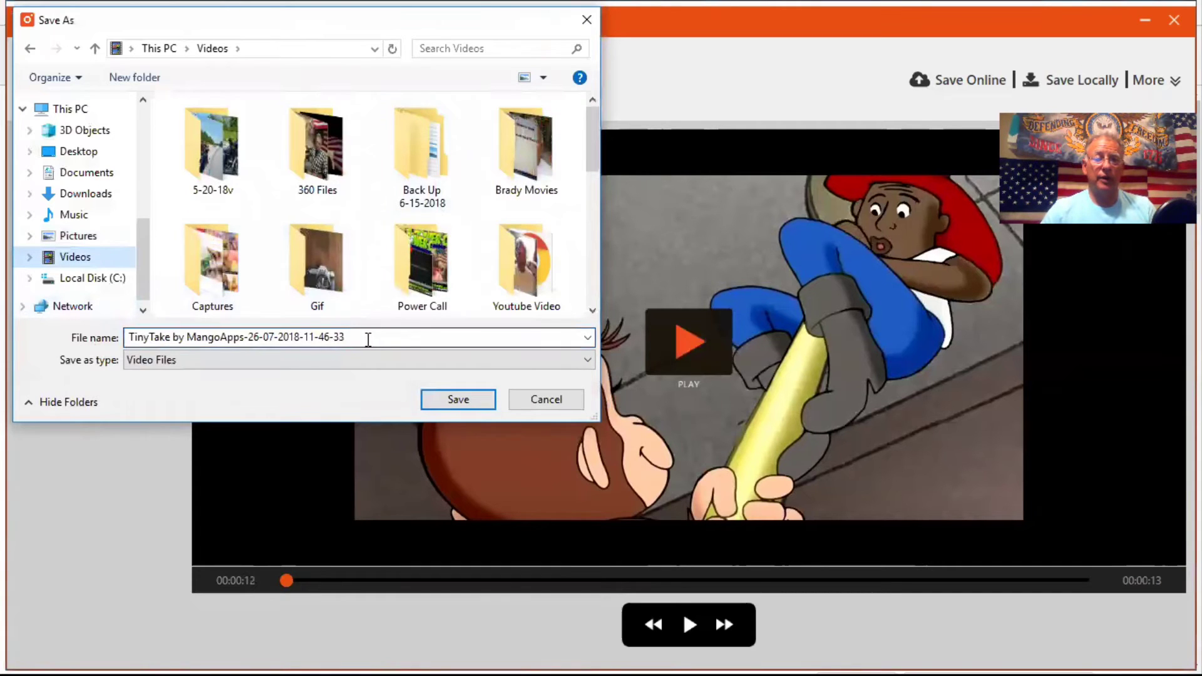
{"action": "left_click_drag", "start_coordinate": [366, 338], "coordinate": [126, 337]}
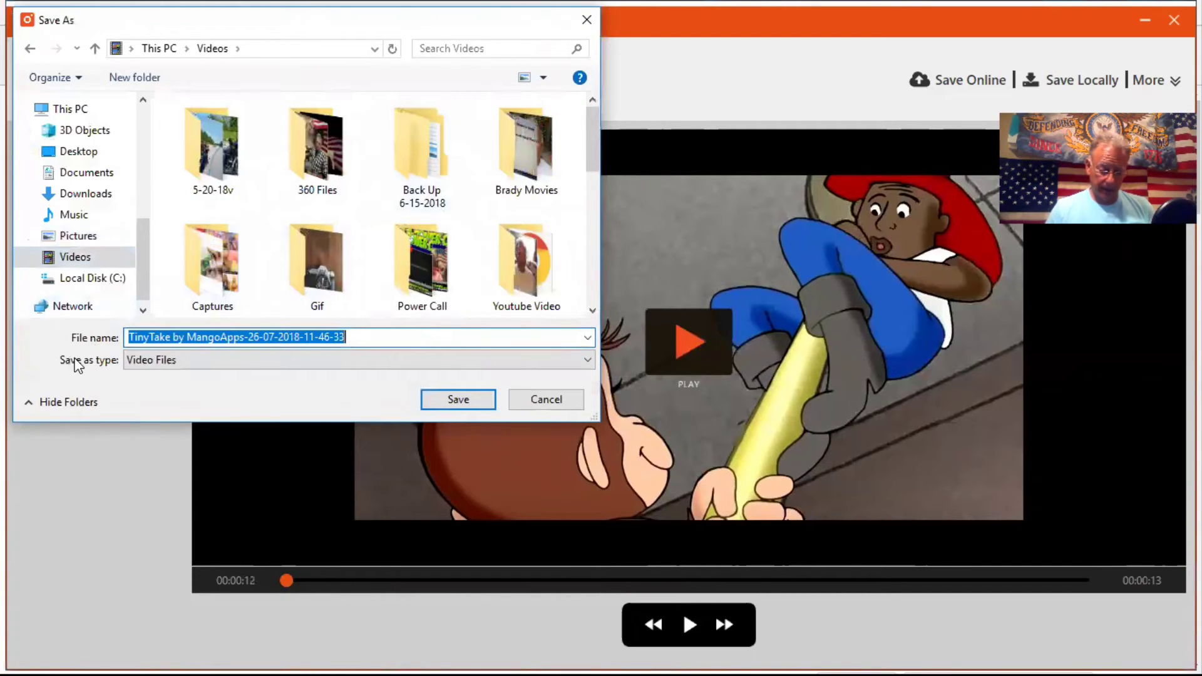
{"action": "type", "text": "Geor"}
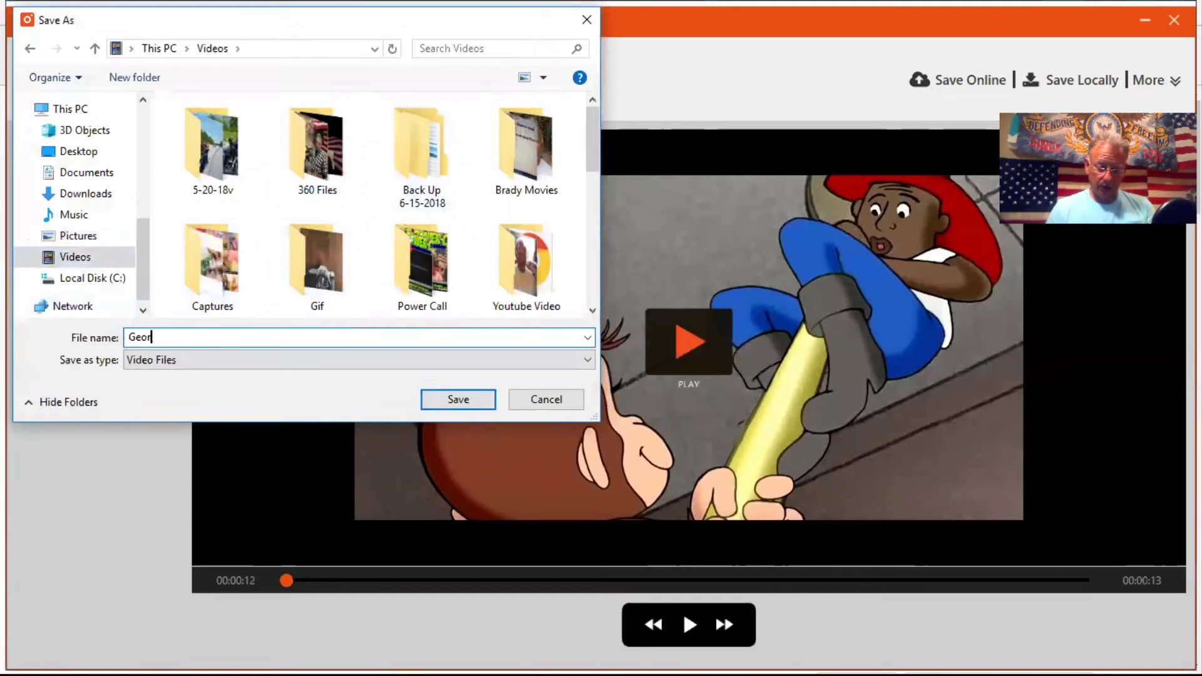
{"action": "type", "text": "ge"}
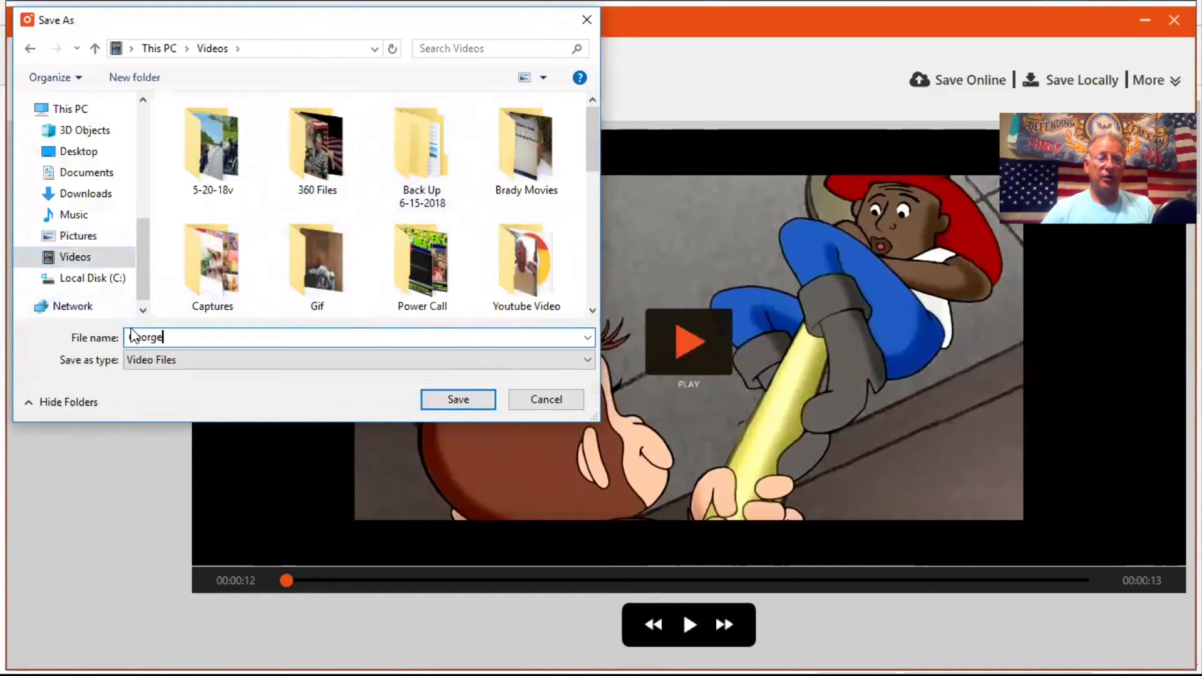
{"action": "left_click", "coordinate": [477, 407]}
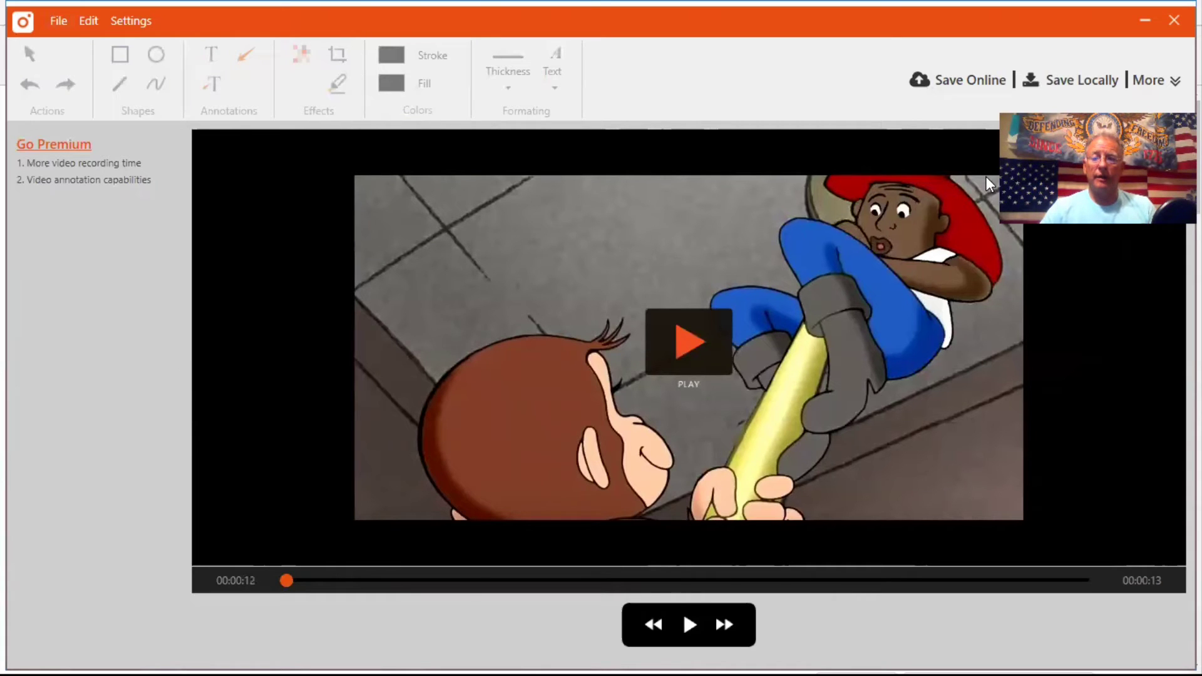
{"action": "left_click", "coordinate": [1173, 20]}
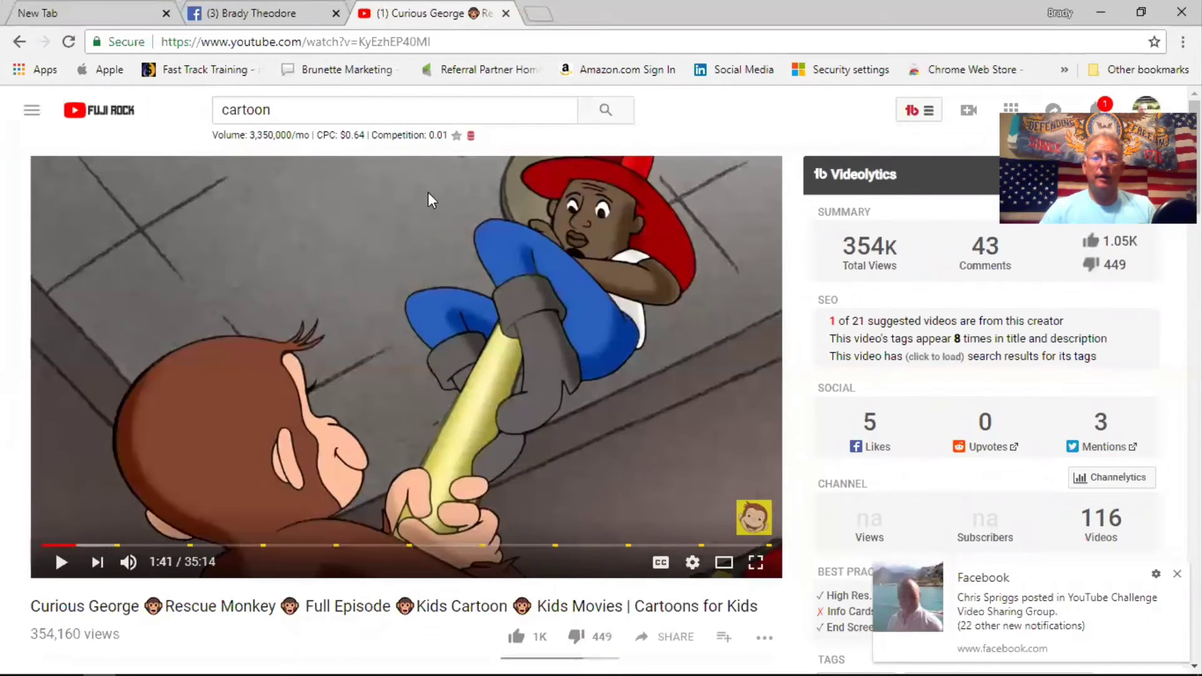
Switch to File Explorer, open the saved BT logo screenshot from the Pictures folder to check it, and close the image
{"action": "mouse_move", "coordinate": [300, 673]}
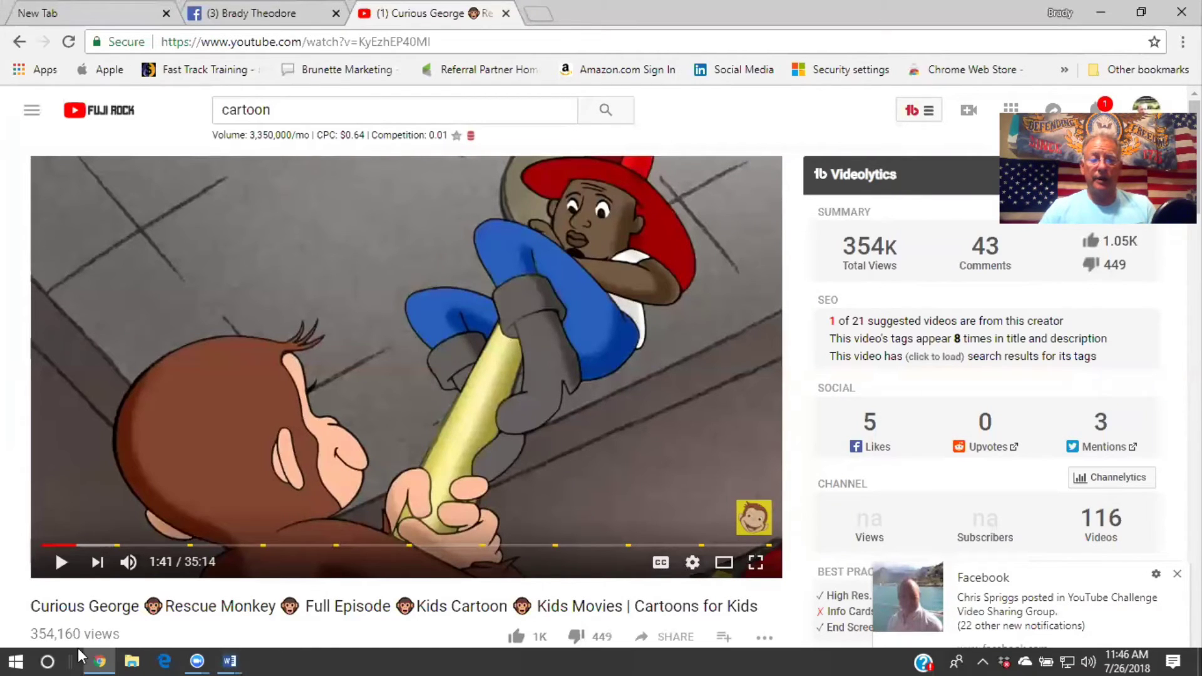
{"action": "left_click", "coordinate": [139, 651]}
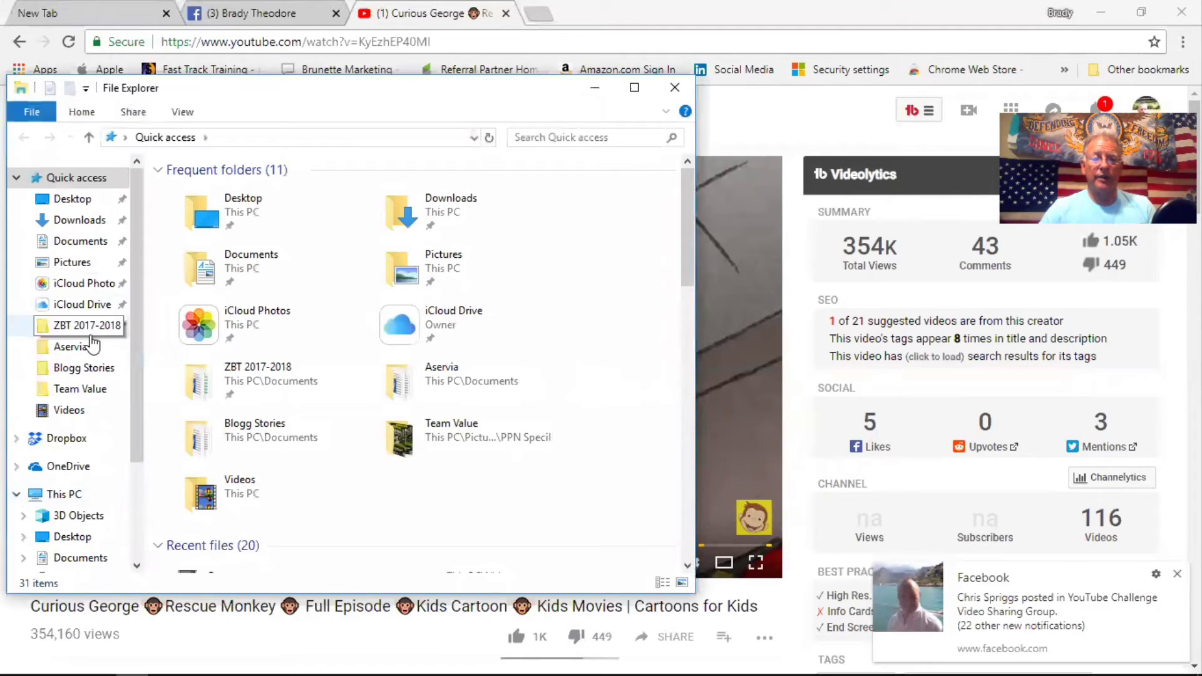
{"action": "left_click", "coordinate": [97, 262]}
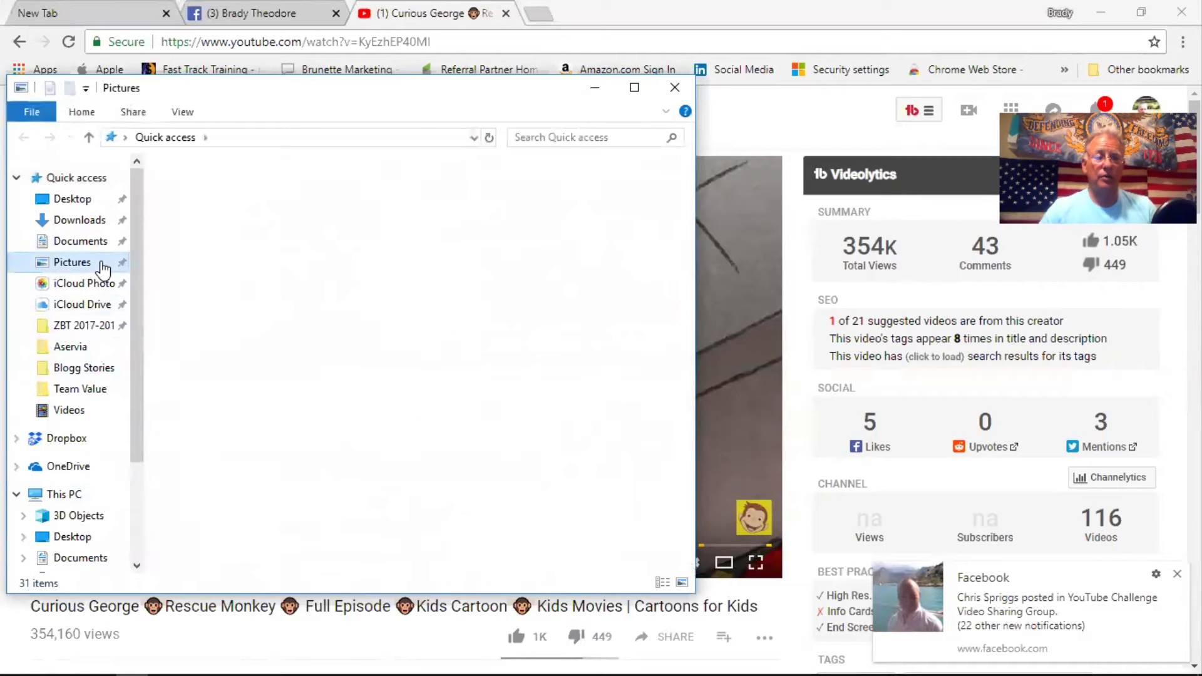
{"action": "scroll", "coordinate": [414, 440], "scroll_direction": "down", "scroll_amount": 5}
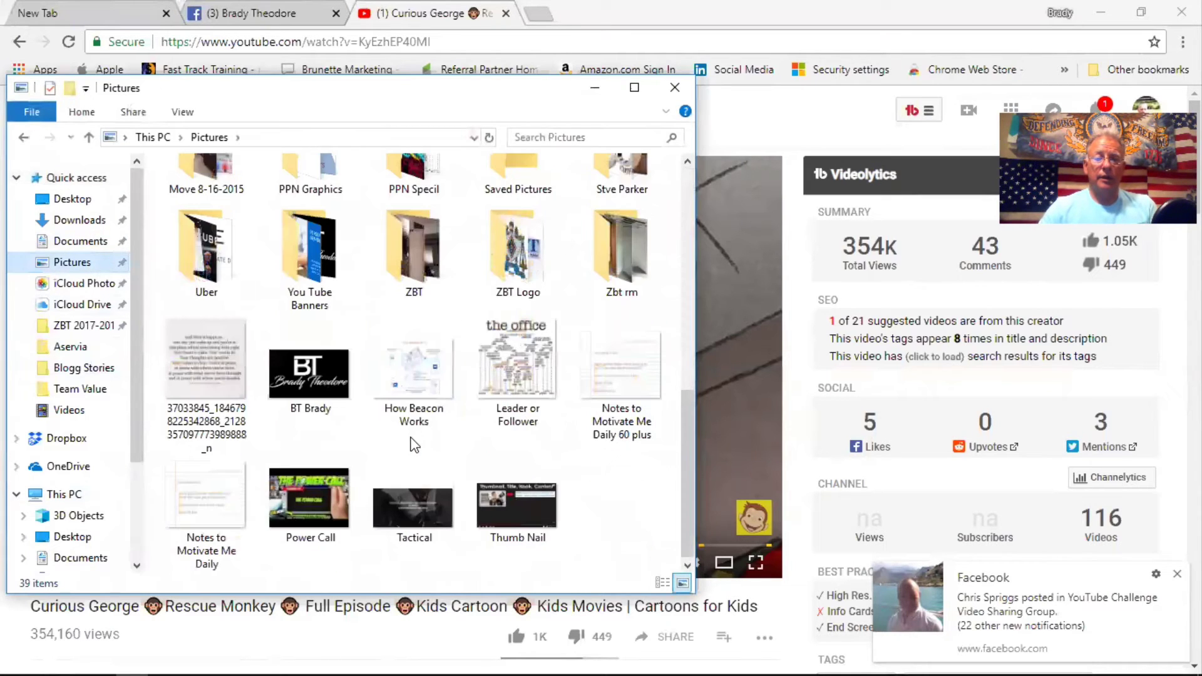
{"action": "left_click", "coordinate": [306, 368]}
{"action": "double_click", "coordinate": [306, 368]}
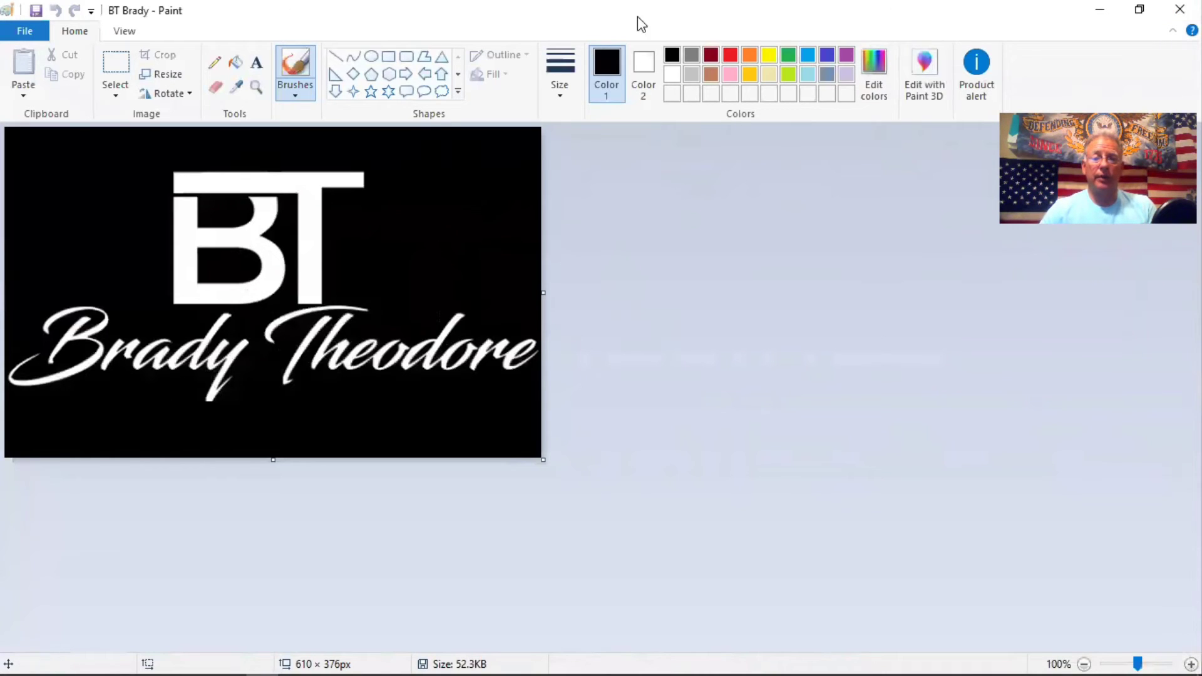
{"action": "left_click", "coordinate": [1179, 9]}
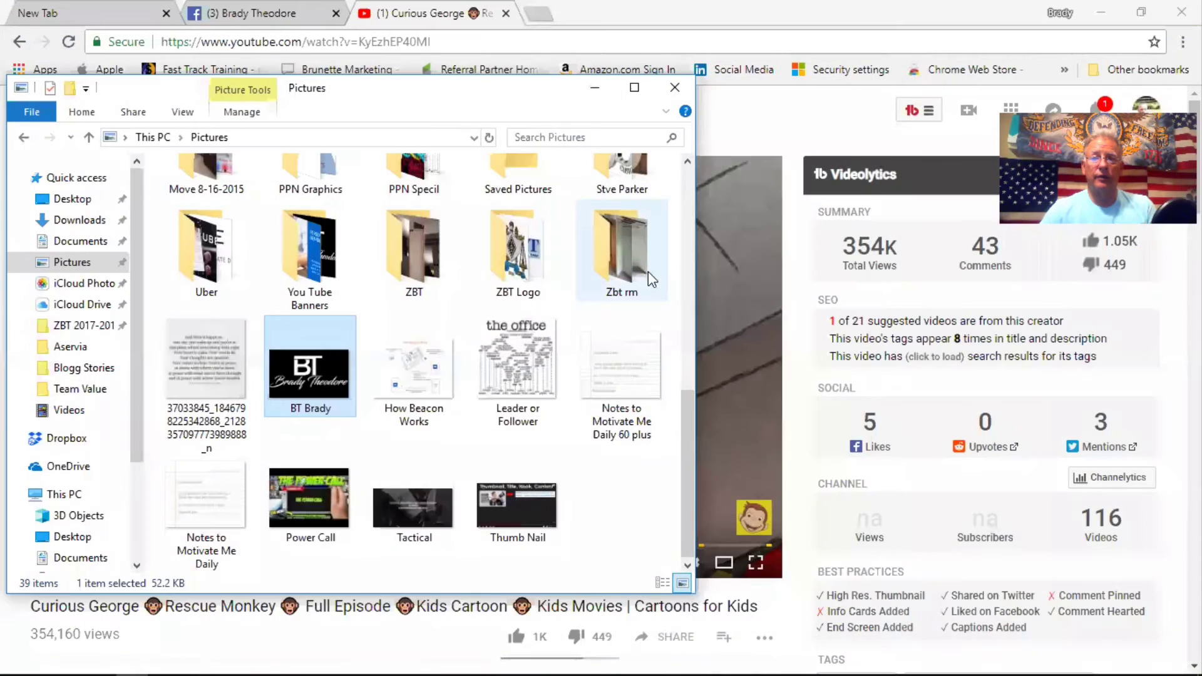
Play the saved George clip from the Videos folder to check the recording, and leave full-screen playback
{"action": "left_click", "coordinate": [76, 411]}
{"action": "scroll", "coordinate": [377, 403], "scroll_direction": "down", "scroll_amount": 3}
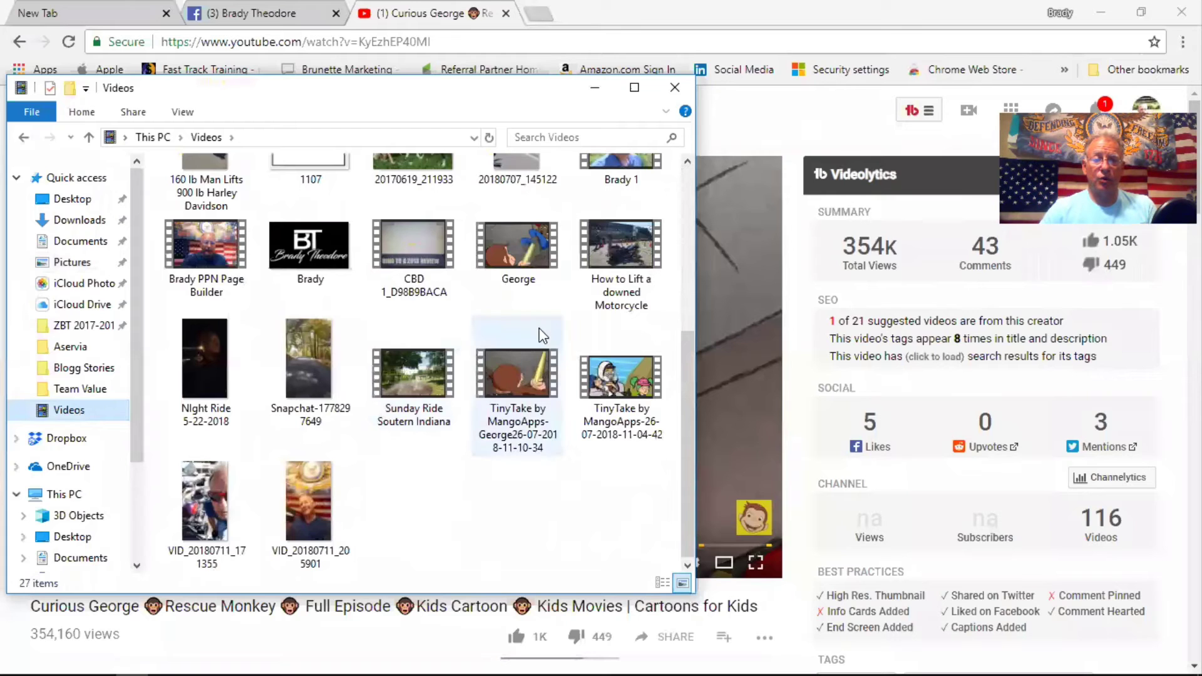
{"action": "double_click", "coordinate": [516, 249]}
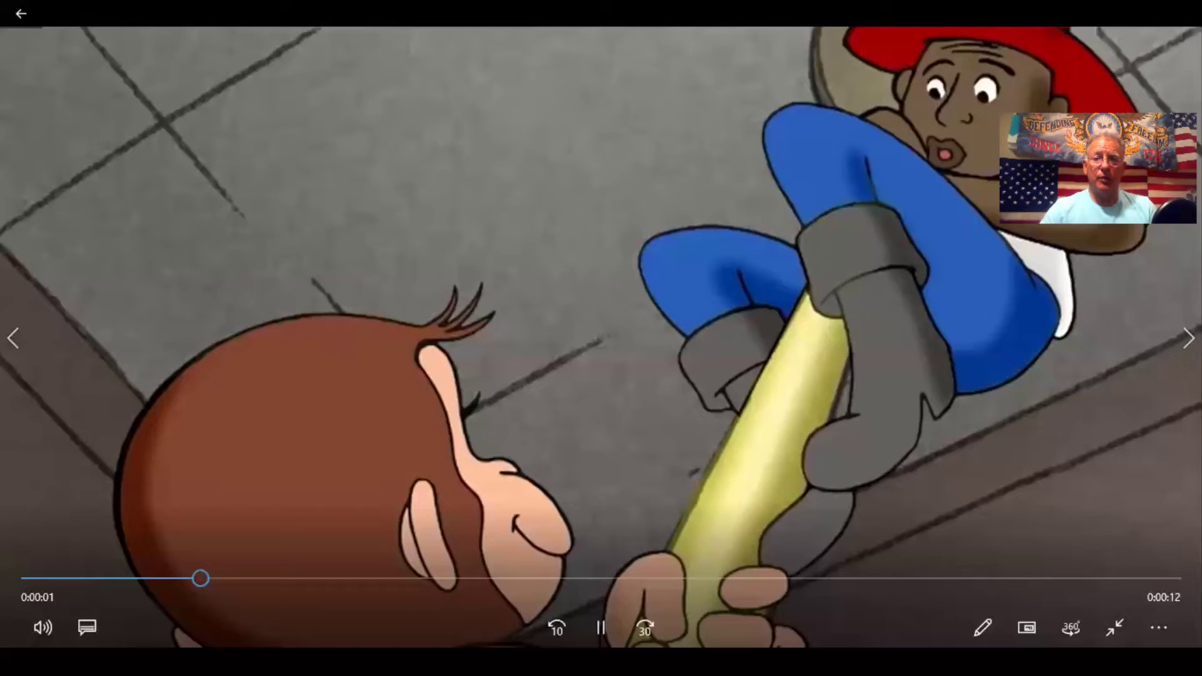
{"action": "left_click", "coordinate": [42, 627]}
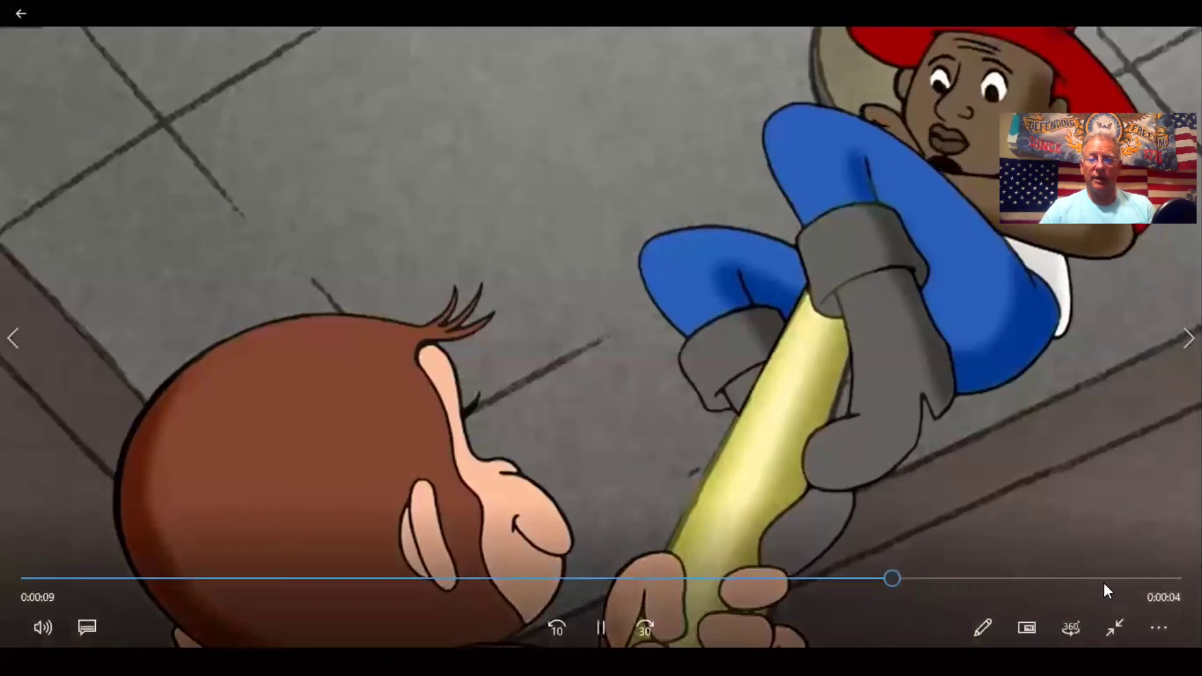
{"action": "left_click", "coordinate": [1114, 630]}
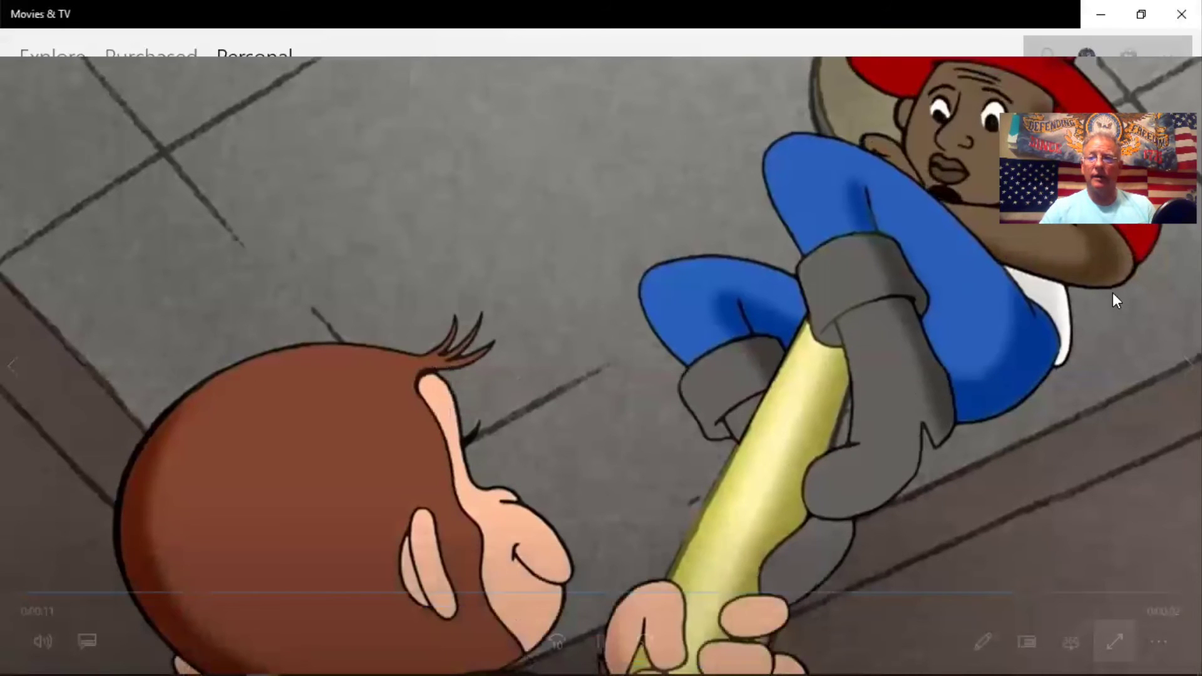